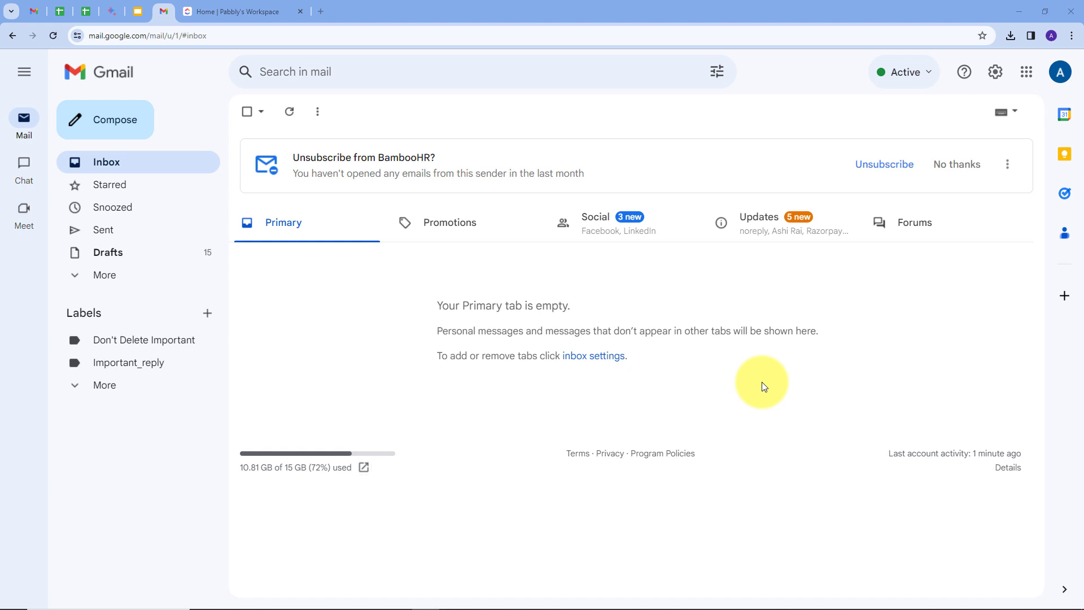
Switch to the ClickUp workspace and view its home page
click(266, 9)
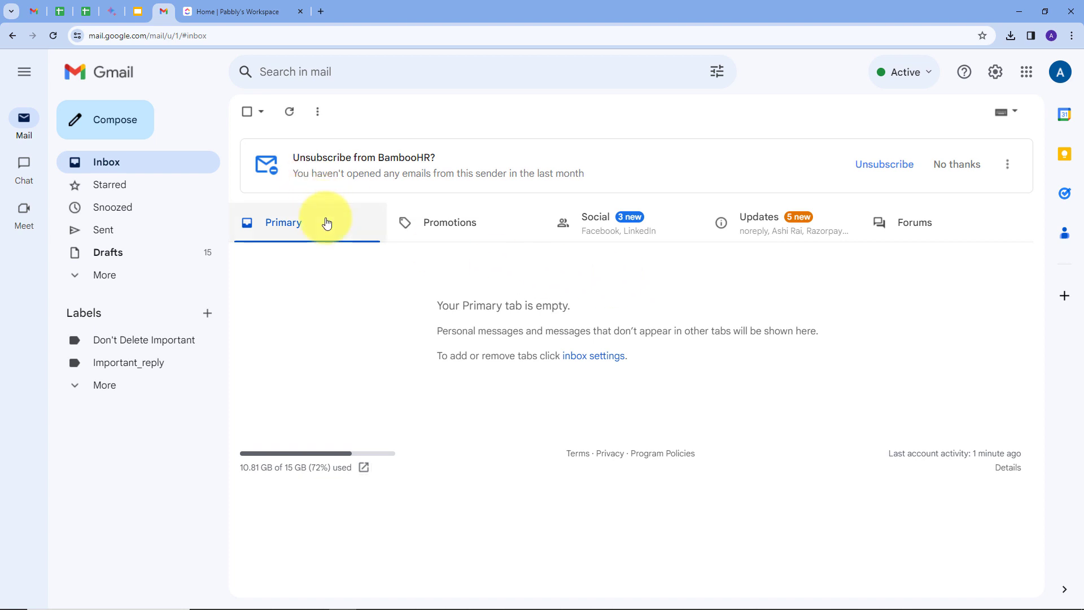
click(260, 8)
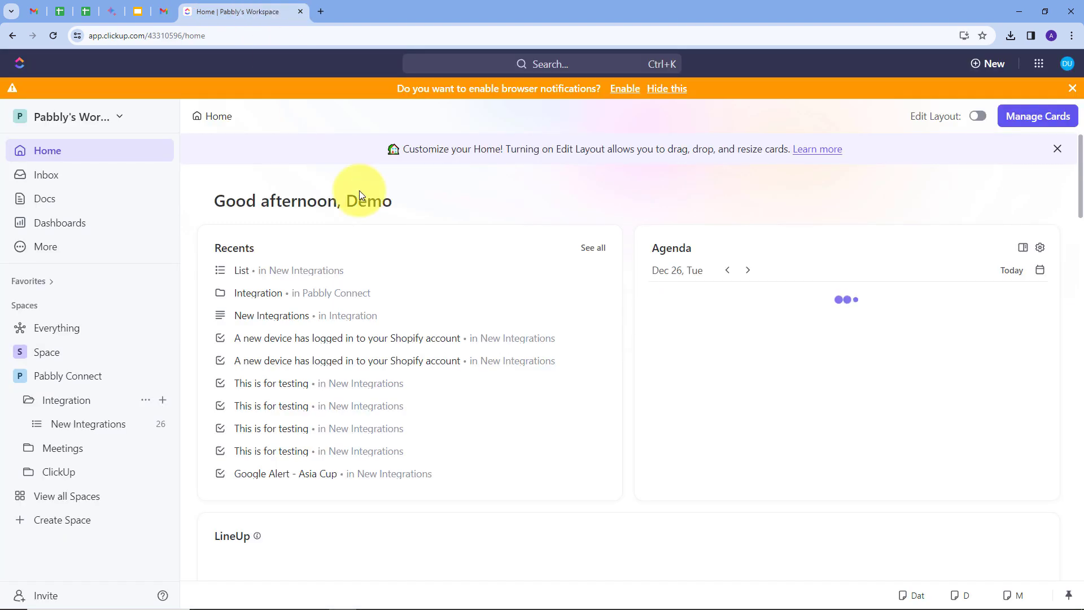
Open pabbly.com in a new browser tab, sign in and access the Pabbly Connect app
click(324, 12)
text(pabbly.com)
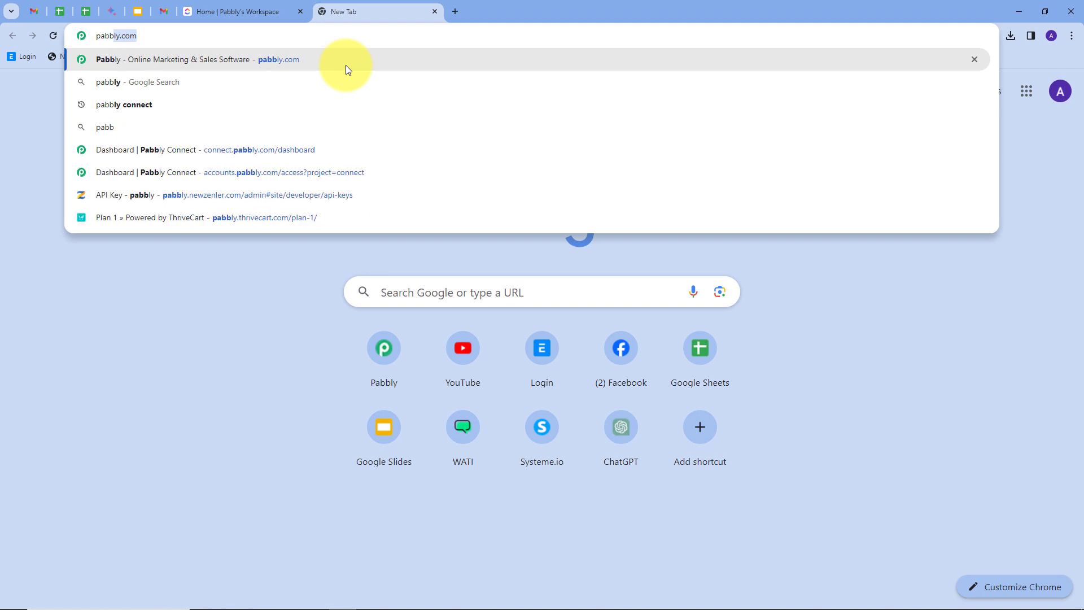
key(Return)
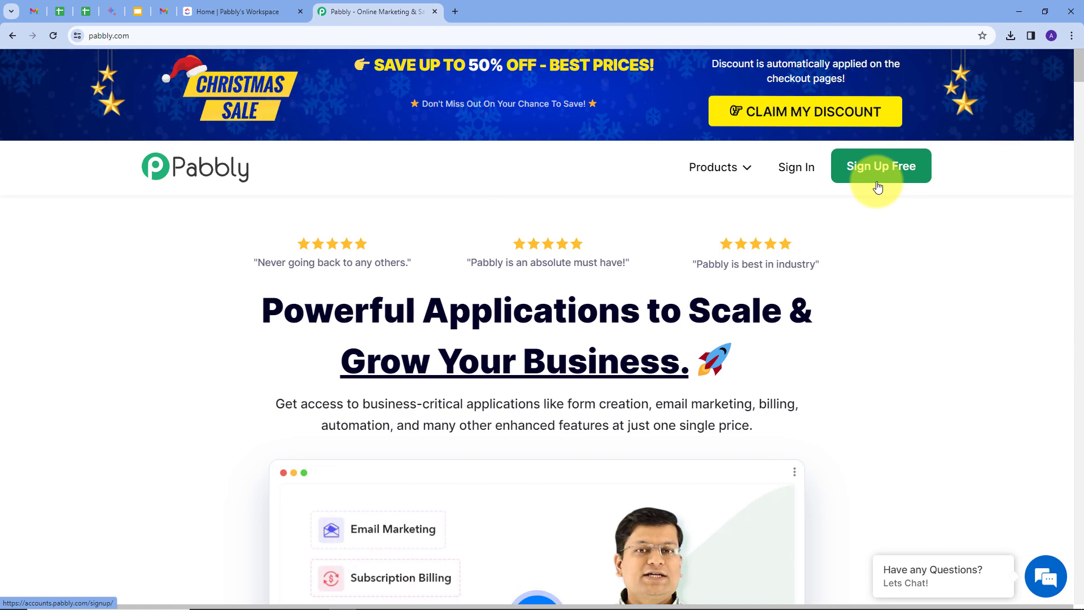
click(803, 176)
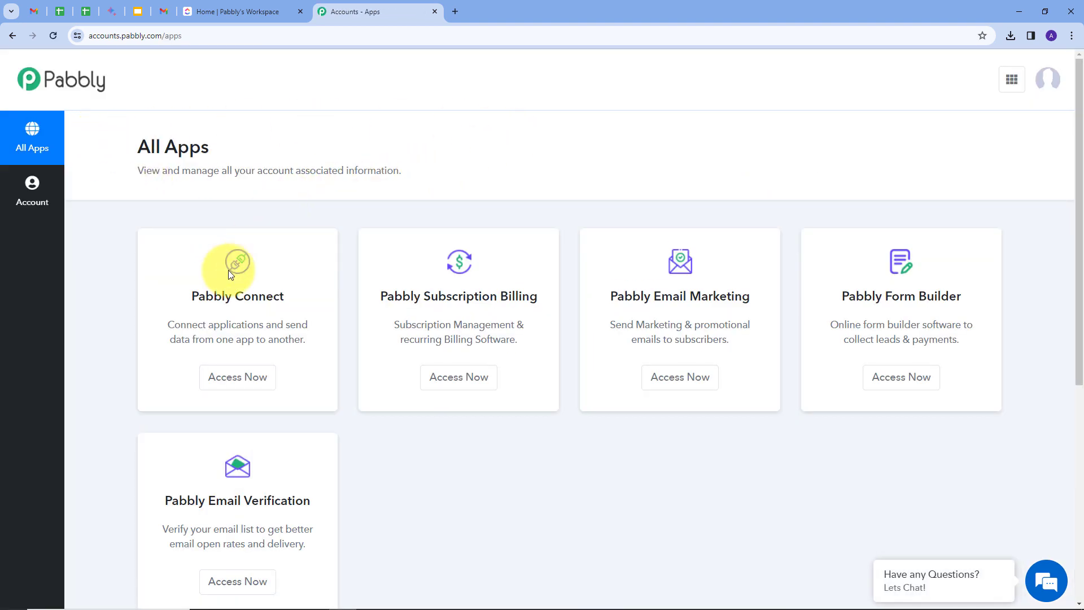
scroll(240, 272, down, 2)
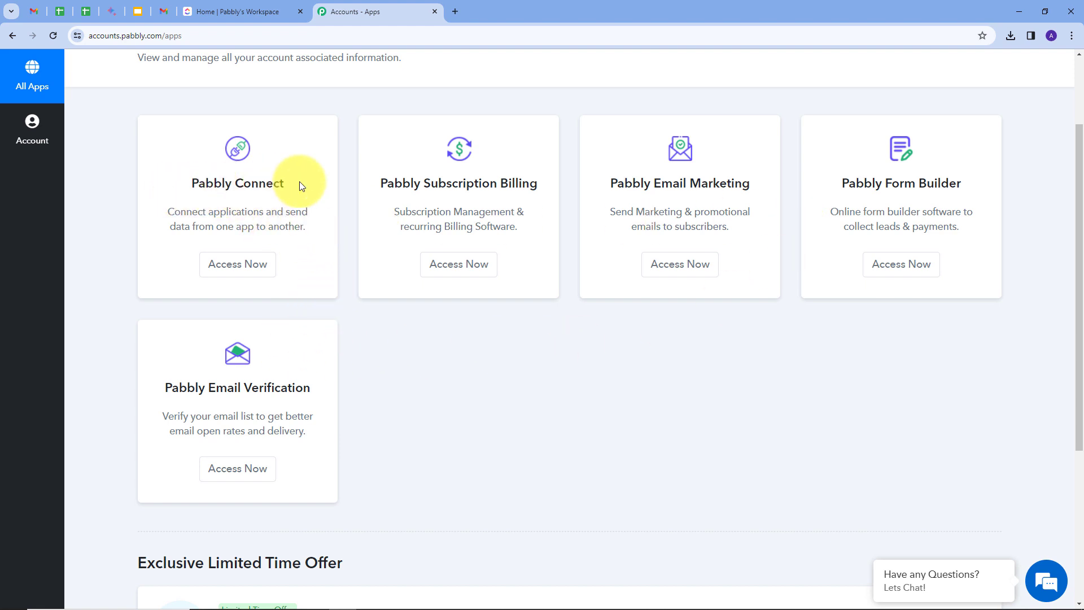
click(229, 275)
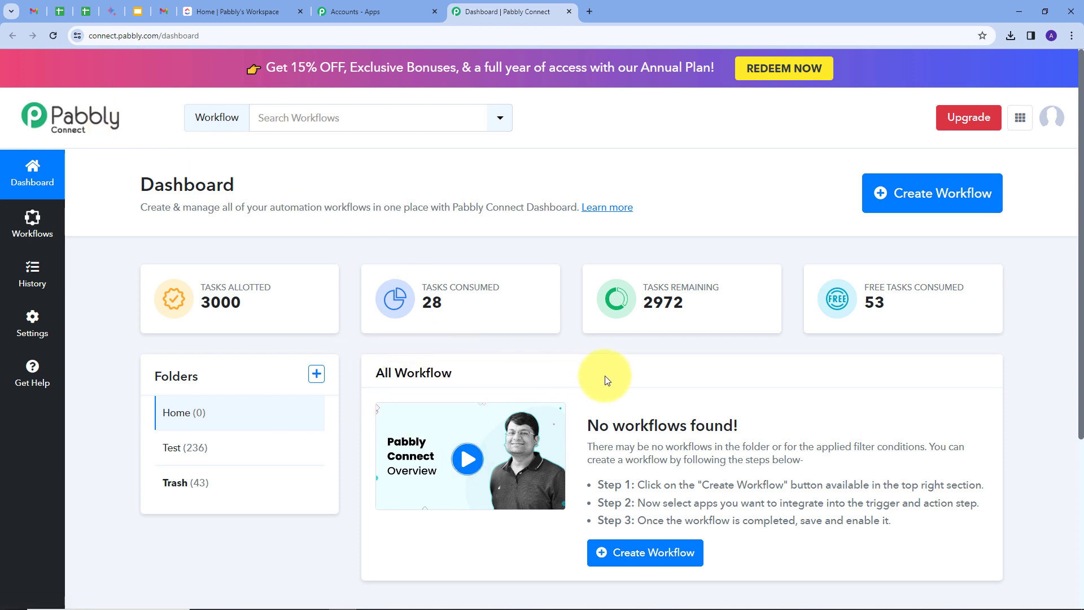
Create a workflow named "Instantly Create Clickup Task for Received Mail" in the Home folder
scroll(605, 375, down, 1)
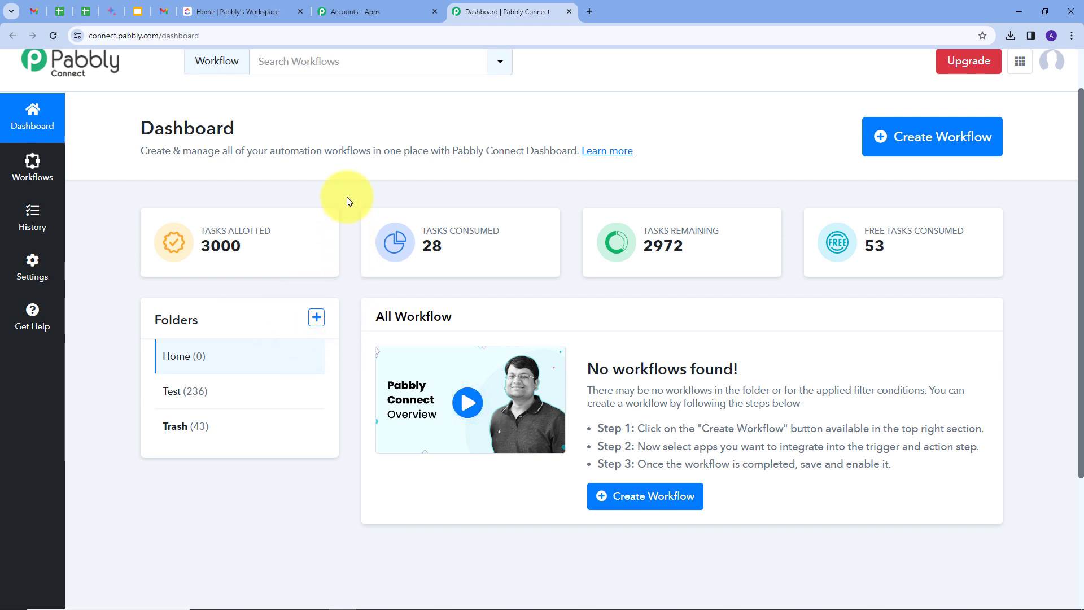
click(911, 150)
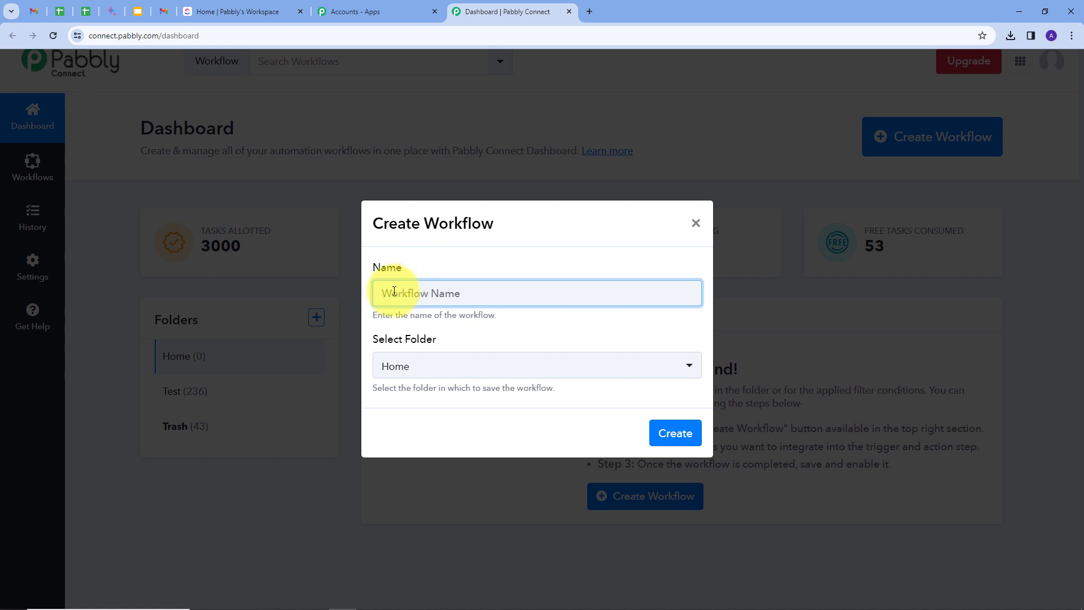
text(Instantly Create Clickup Task for Received Mail)
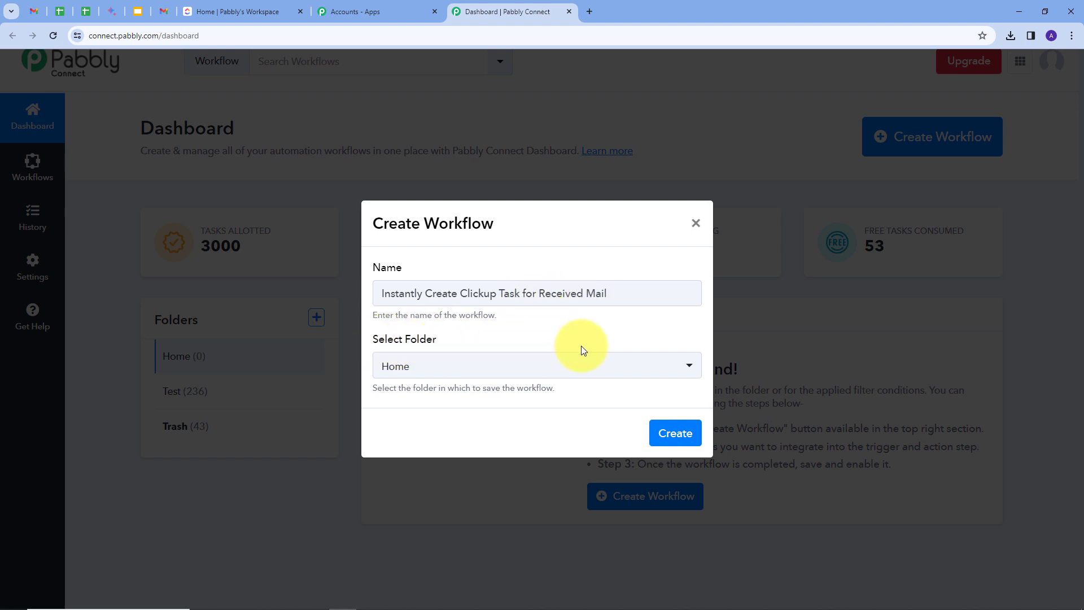
click(534, 375)
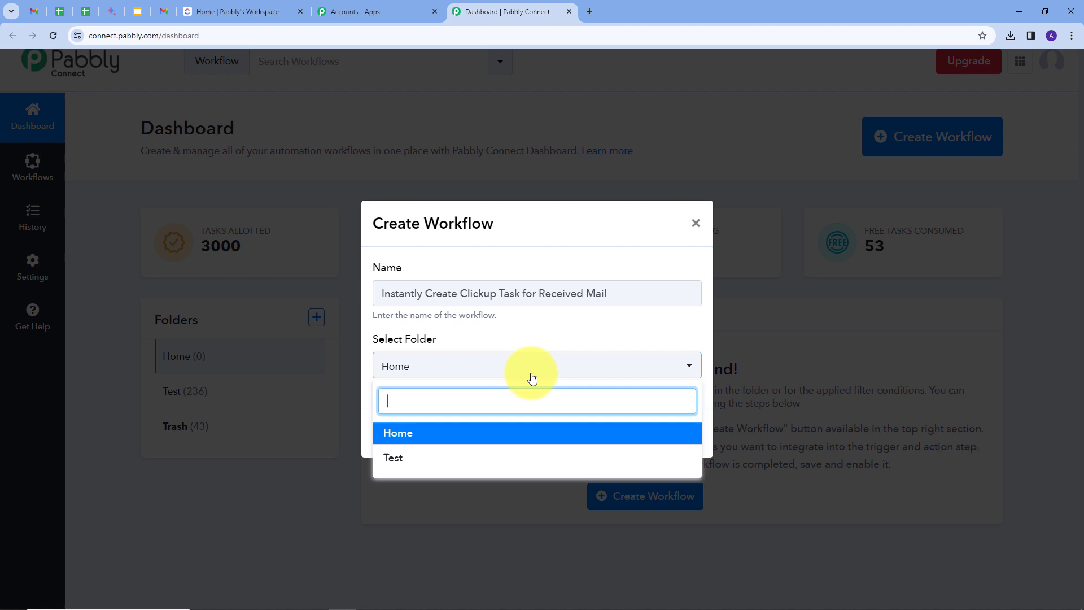
click(405, 435)
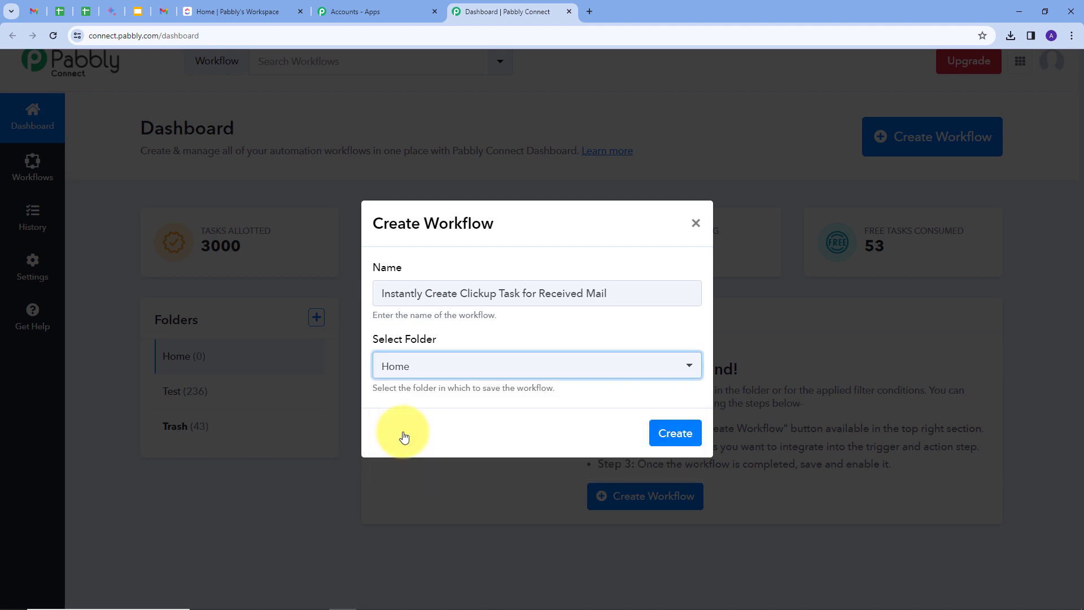
click(671, 432)
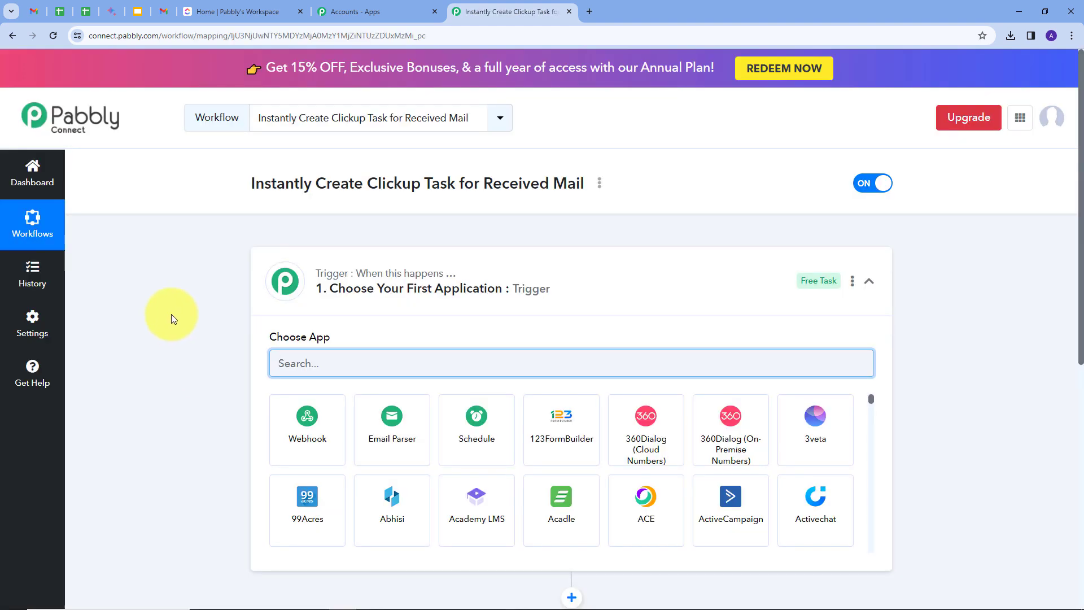
Choose Email Parser as the workflow's trigger application and copy its generated email address
scroll(168, 285, down, 1)
scroll(168, 286, down, 2)
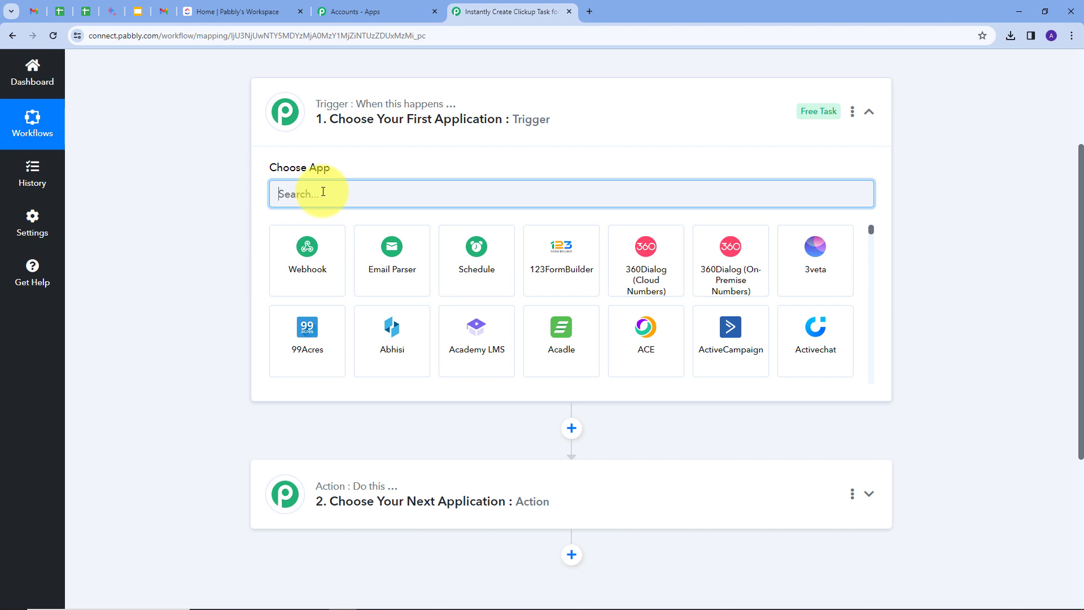
click(384, 262)
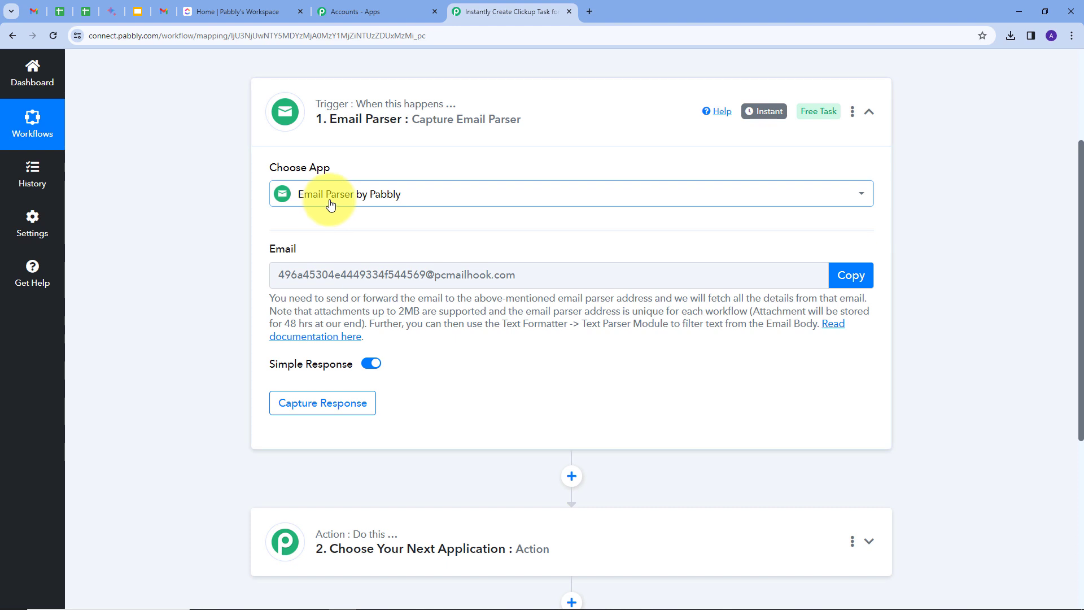
click(851, 276)
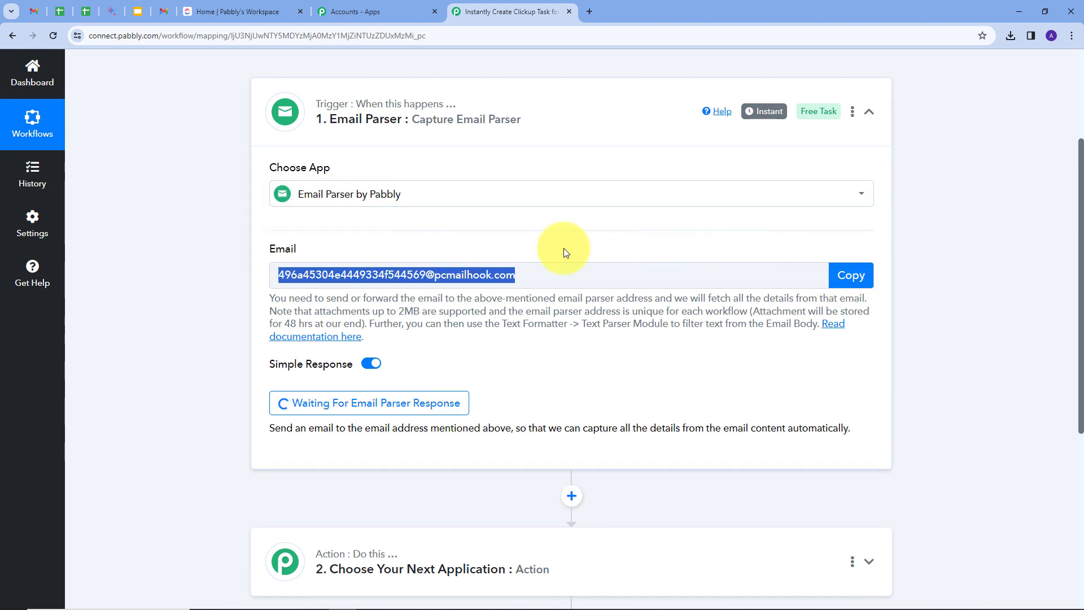
Switch to Gmail and open the Forwarding and POP/IMAP section of its full settings
click(164, 11)
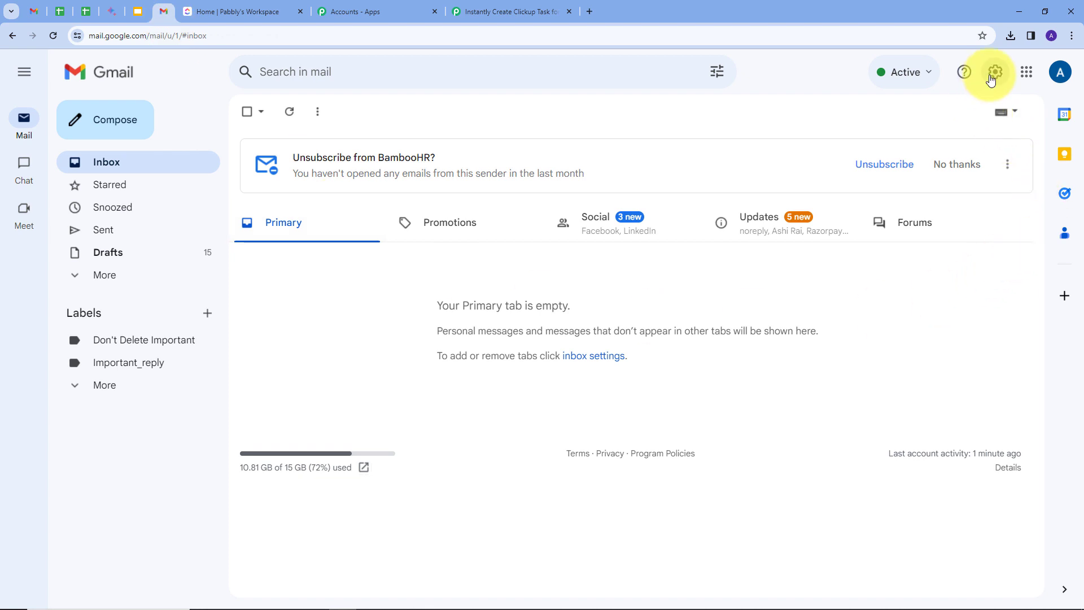
click(991, 76)
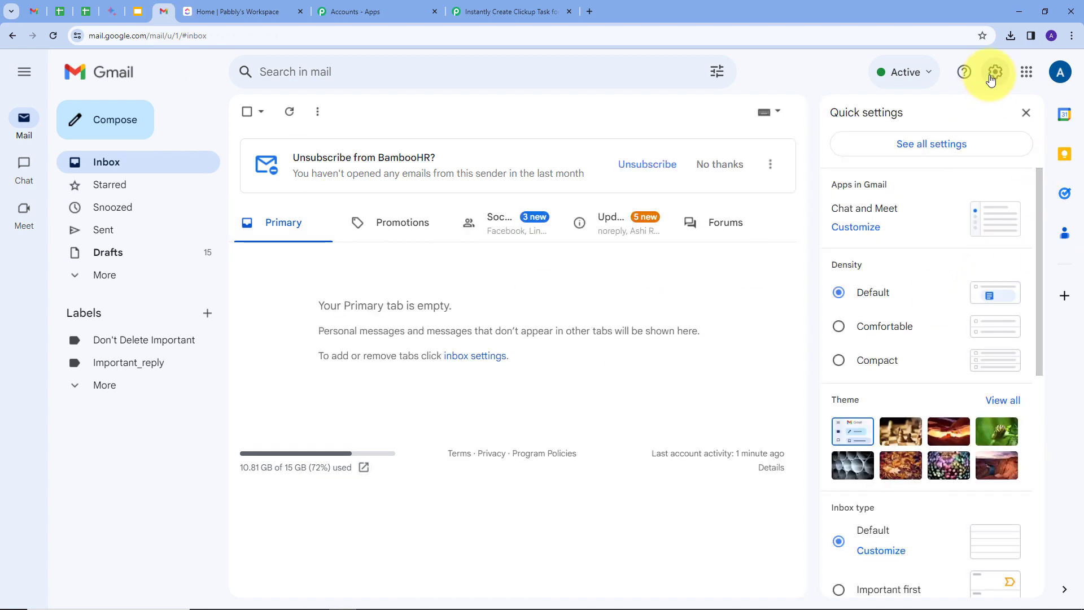
click(915, 148)
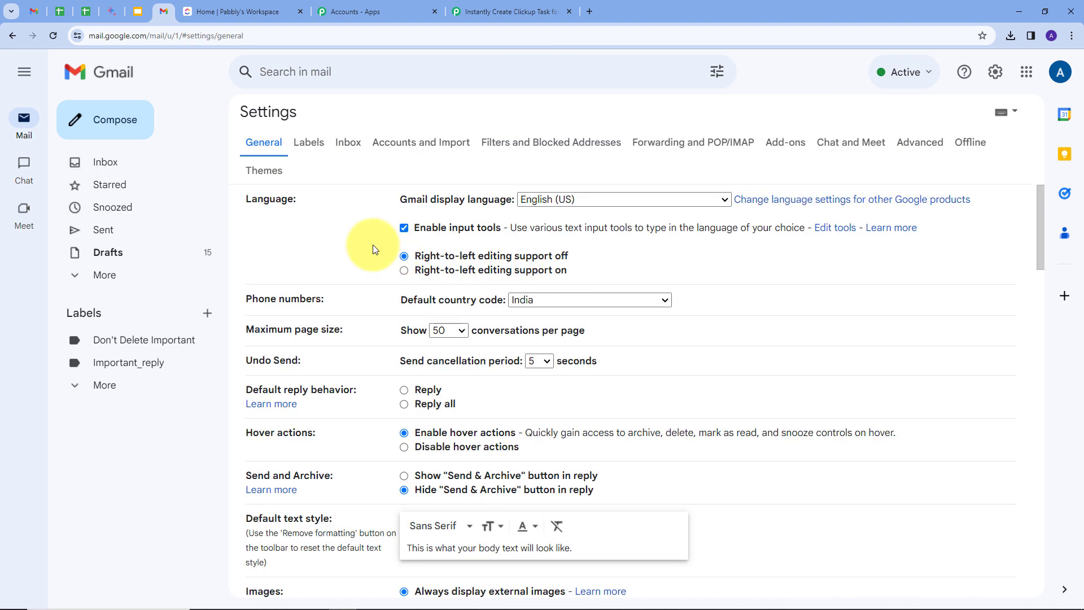
click(689, 144)
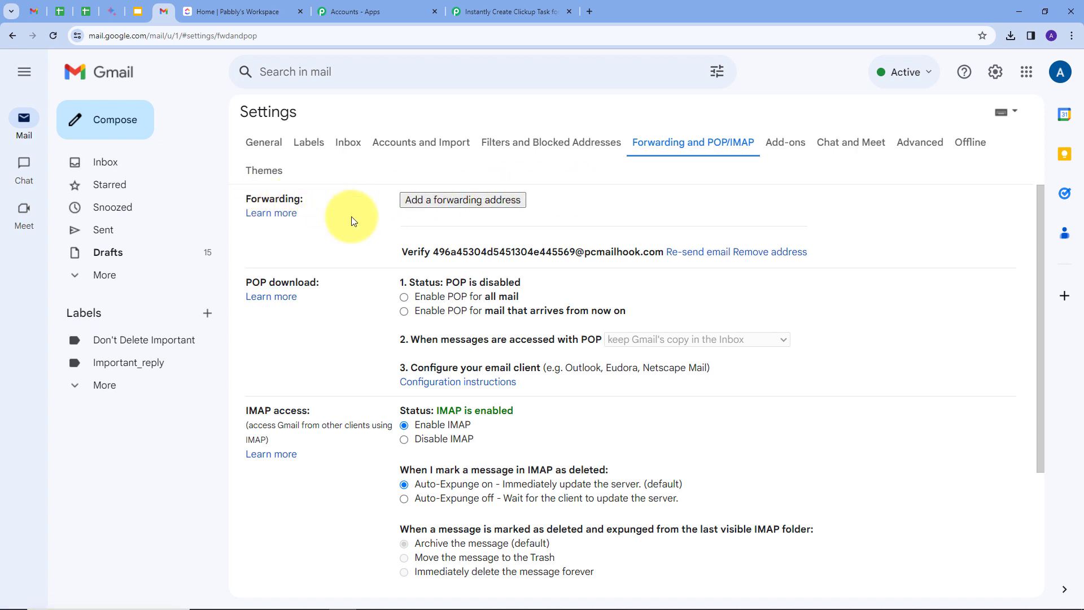
Add the copied email parser address as a new Gmail forwarding address and proceed with the confirmation request
click(455, 201)
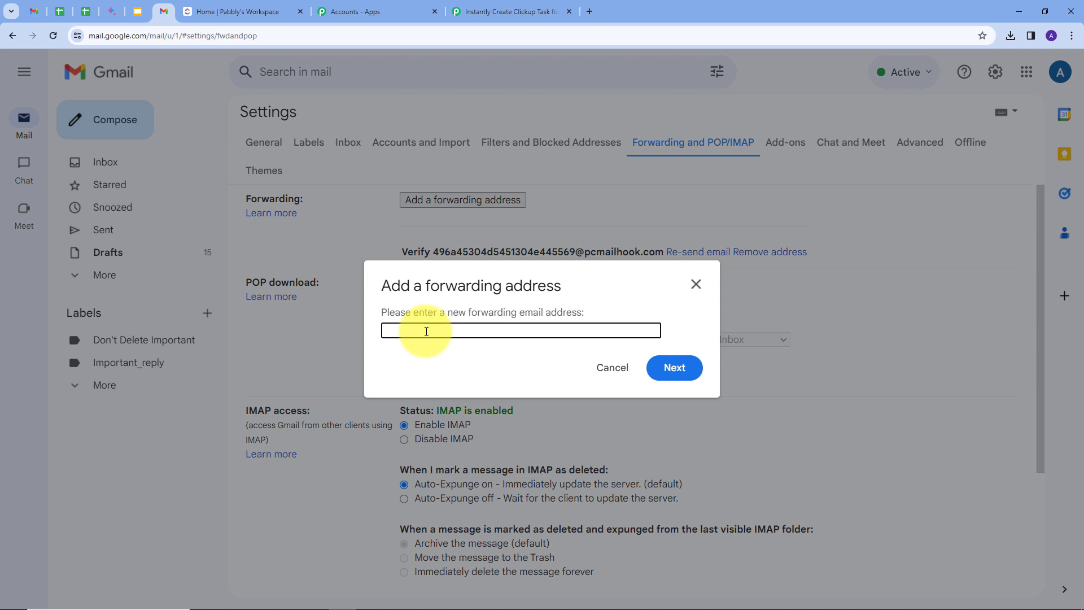
key(ctrl+v)
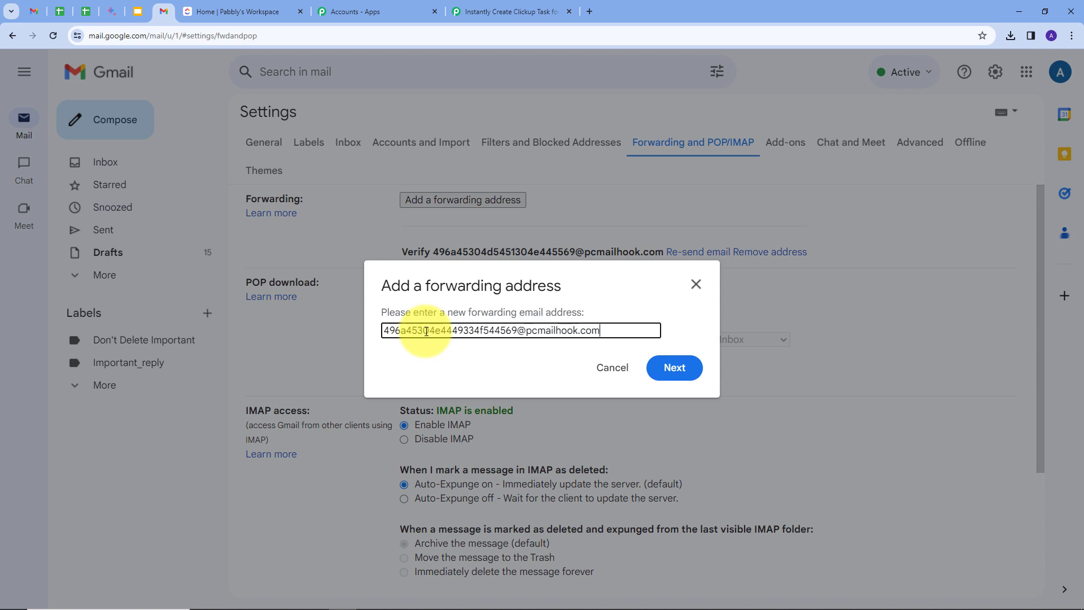
click(675, 368)
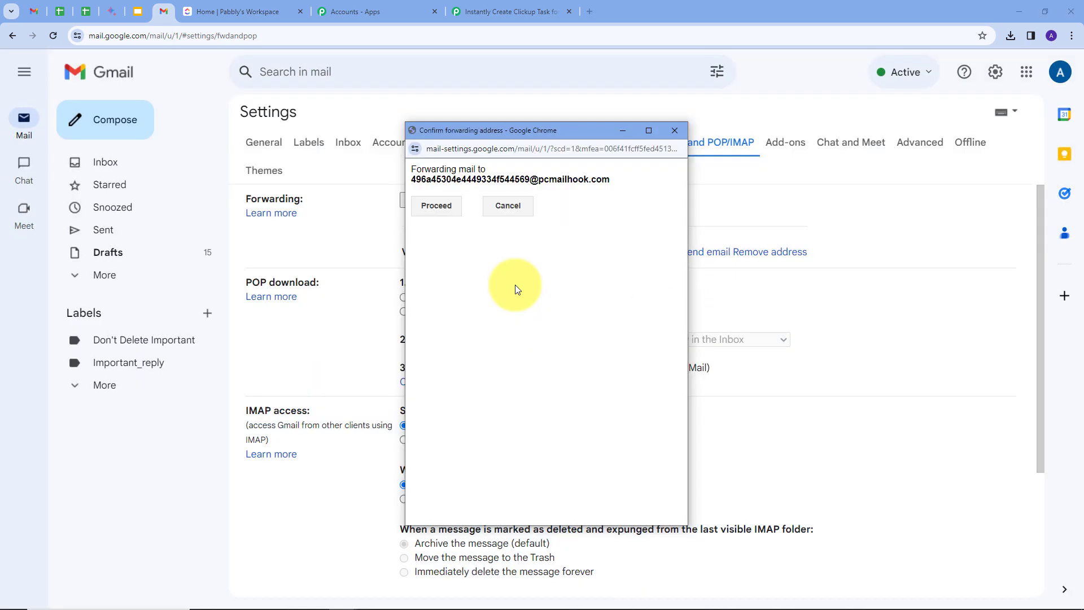
click(436, 206)
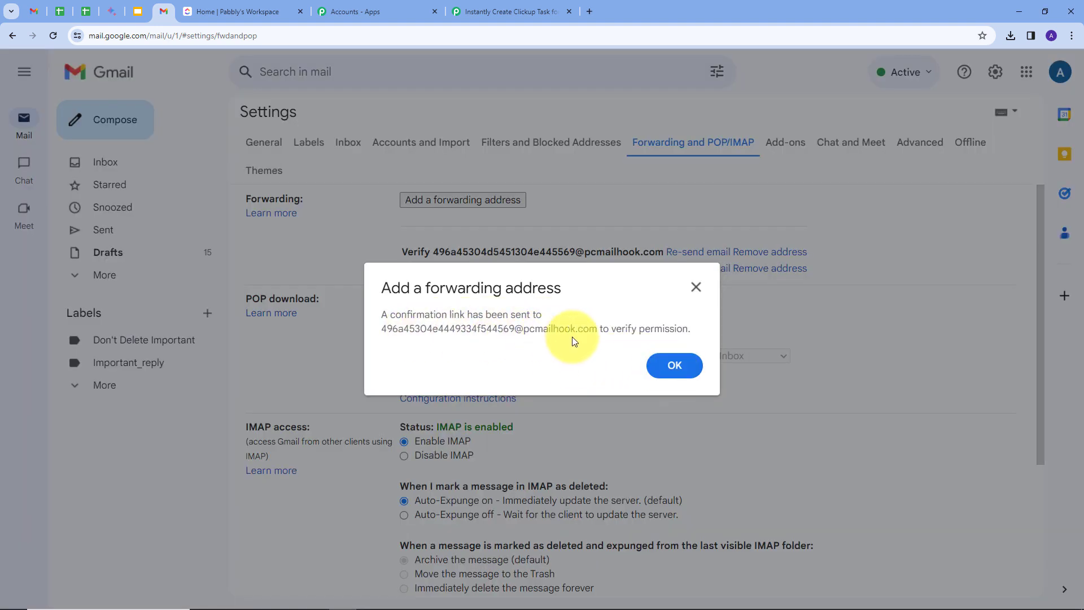
click(676, 367)
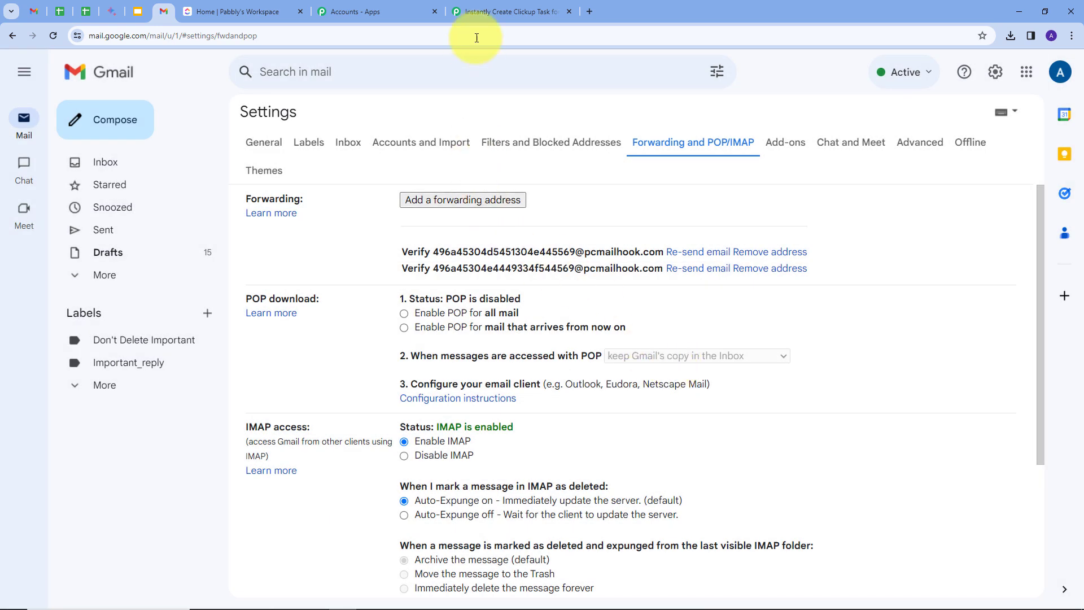
Return to the Pabbly Connect workflow and copy the forwarding confirmation link from the captured response's Body Text
click(479, 9)
scroll(938, 333, down, 6)
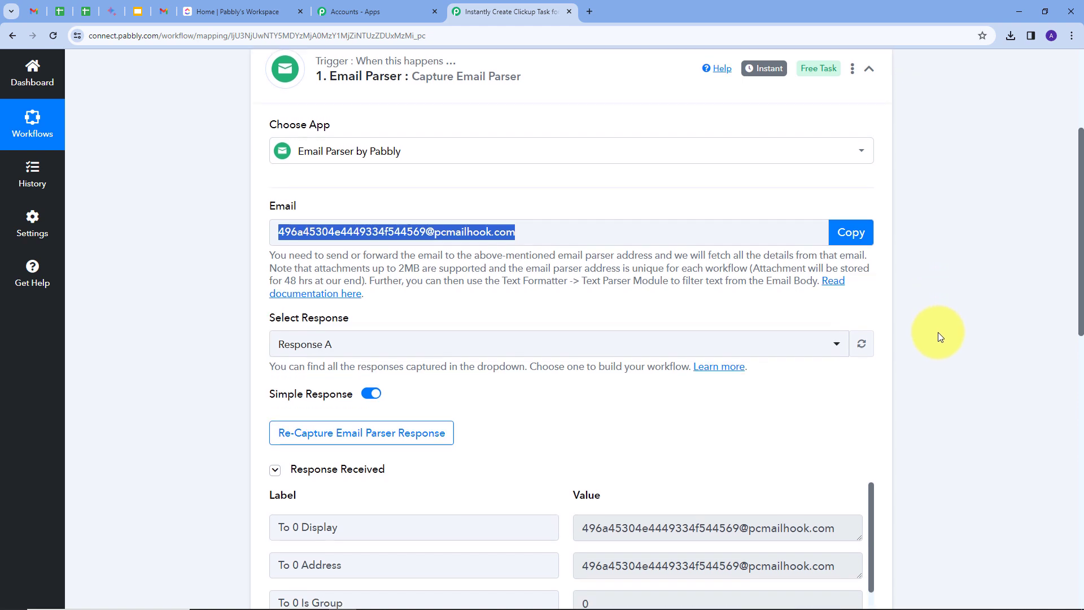
scroll(424, 435, down, 10)
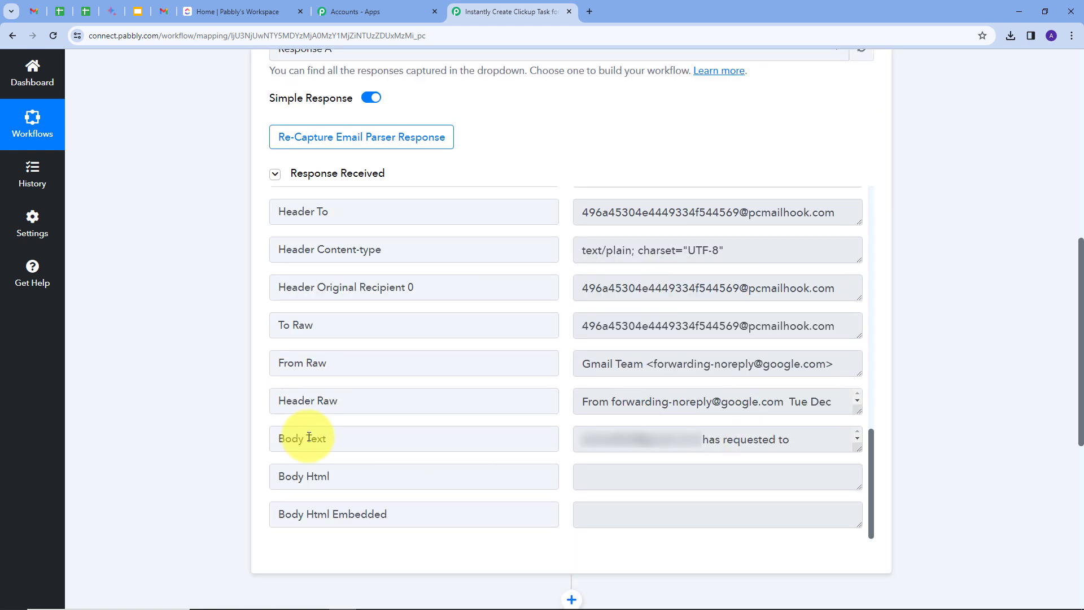
drag(853, 449, 858, 536)
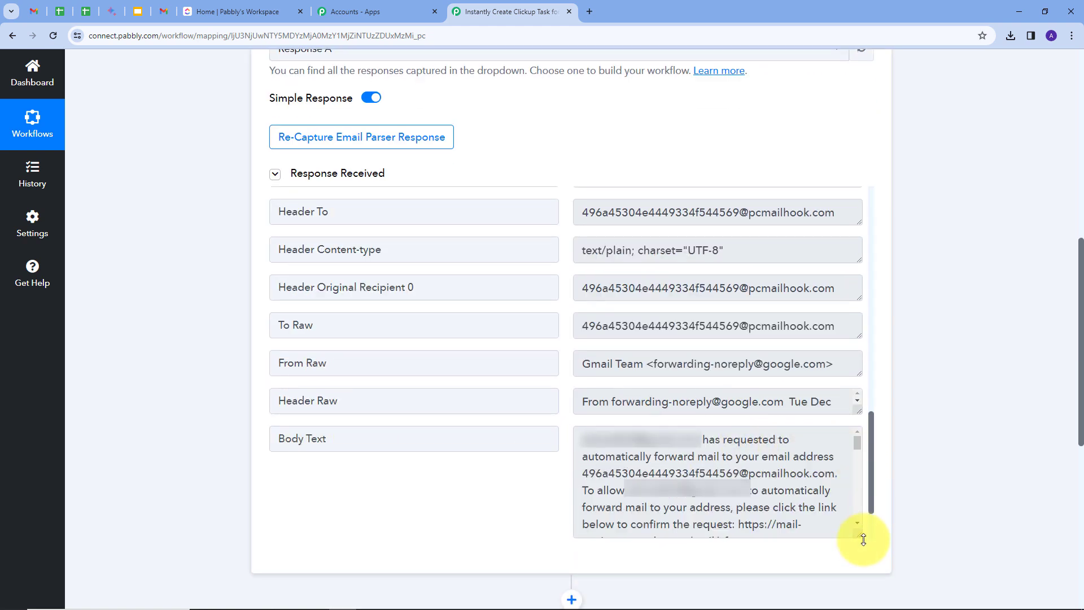
scroll(802, 455, down, 2)
scroll(779, 457, down, 3)
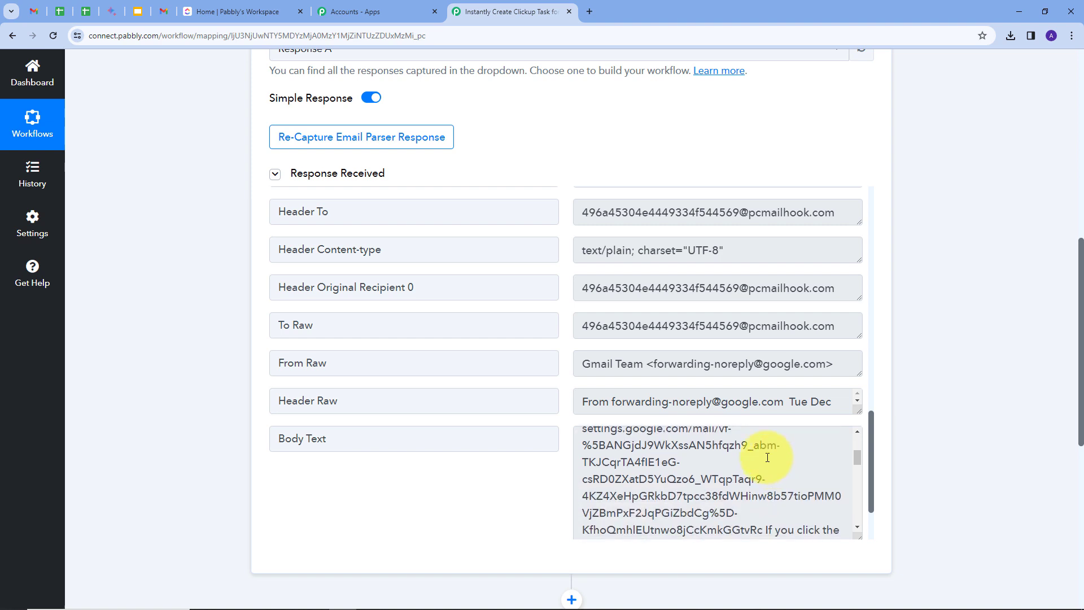
scroll(734, 468, up, 4)
drag(740, 470, 763, 469)
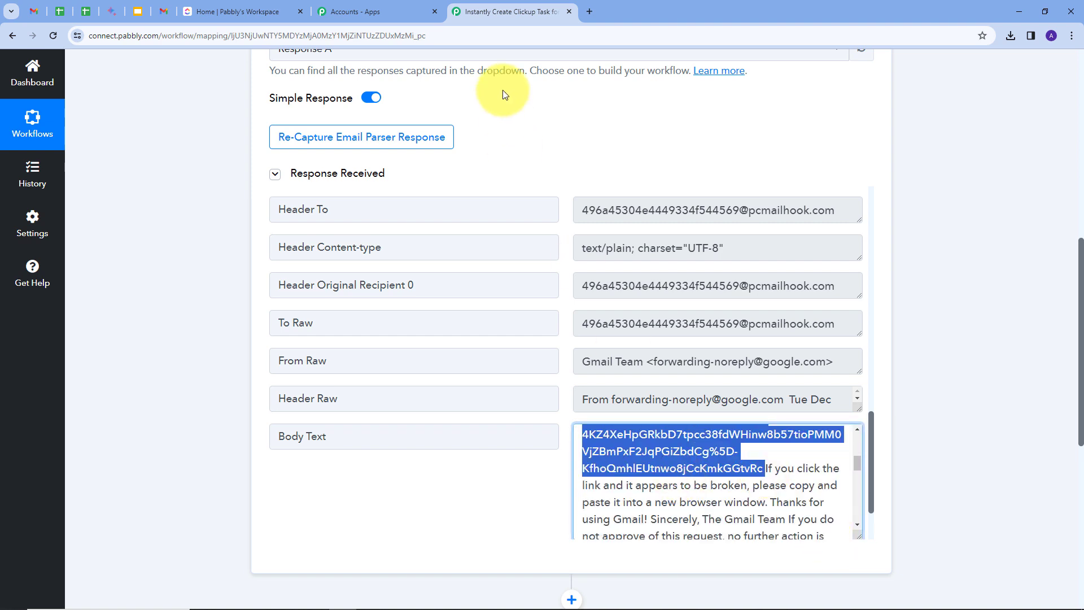
Open the copied link in a new tab, confirm the mail forwarding, and reload Gmail's forwarding settings
click(589, 11)
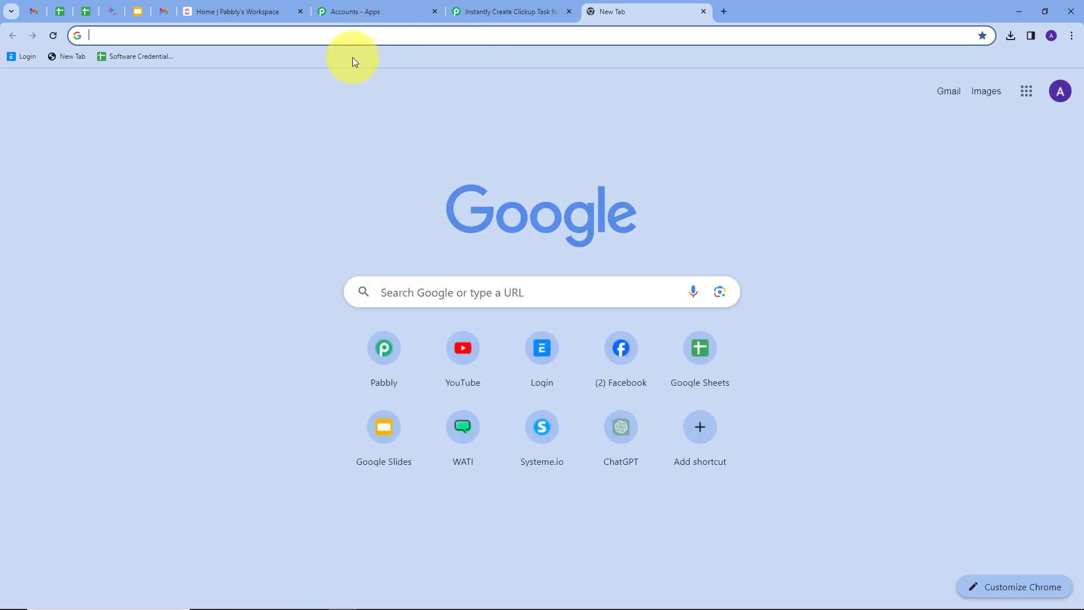
key(ctrl+v)
key(Return)
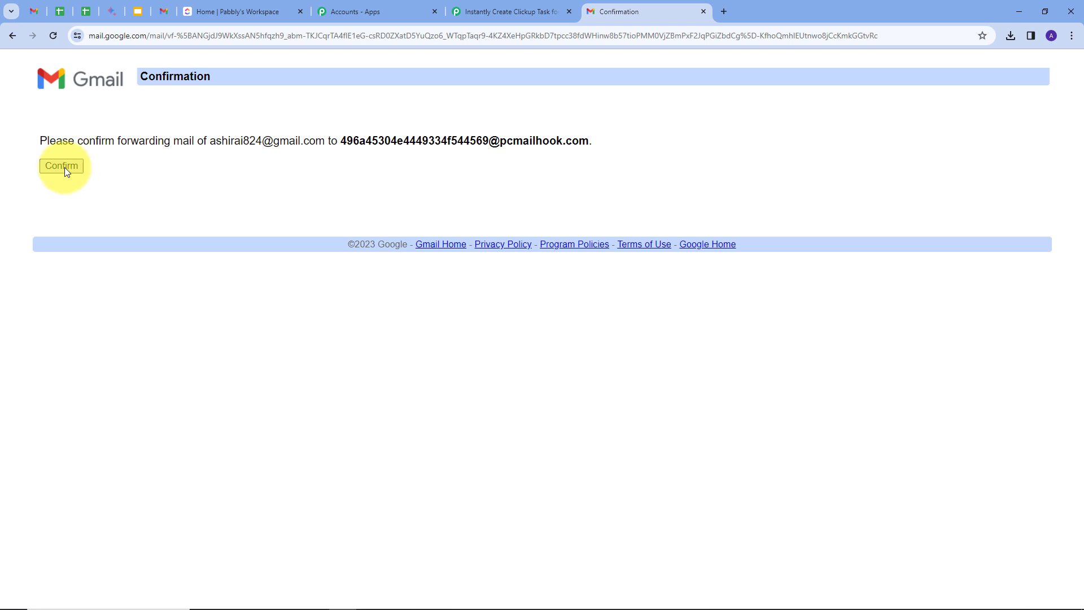
click(65, 167)
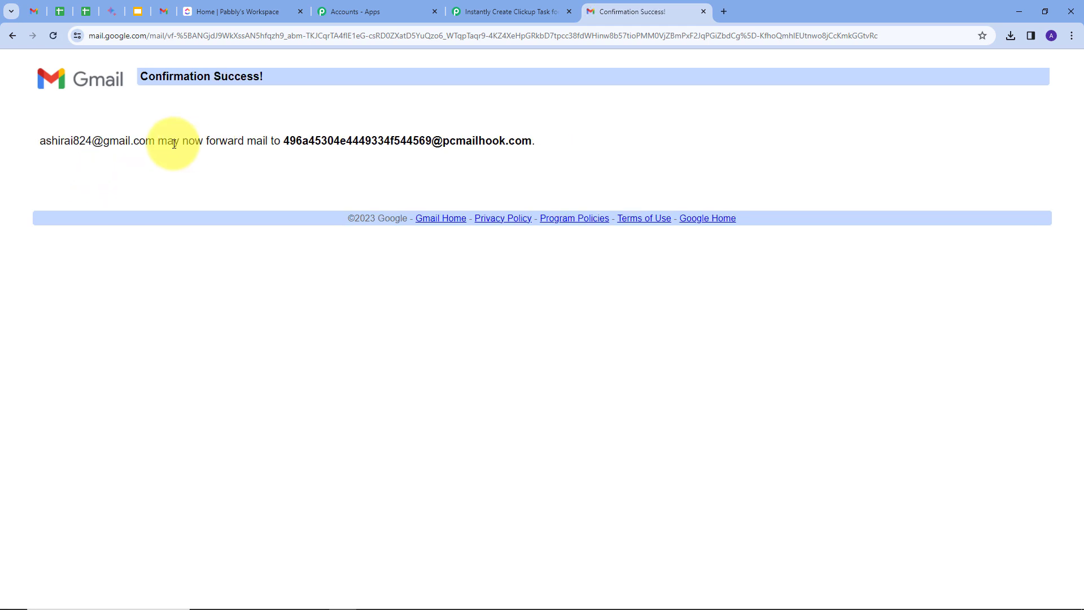
click(164, 11)
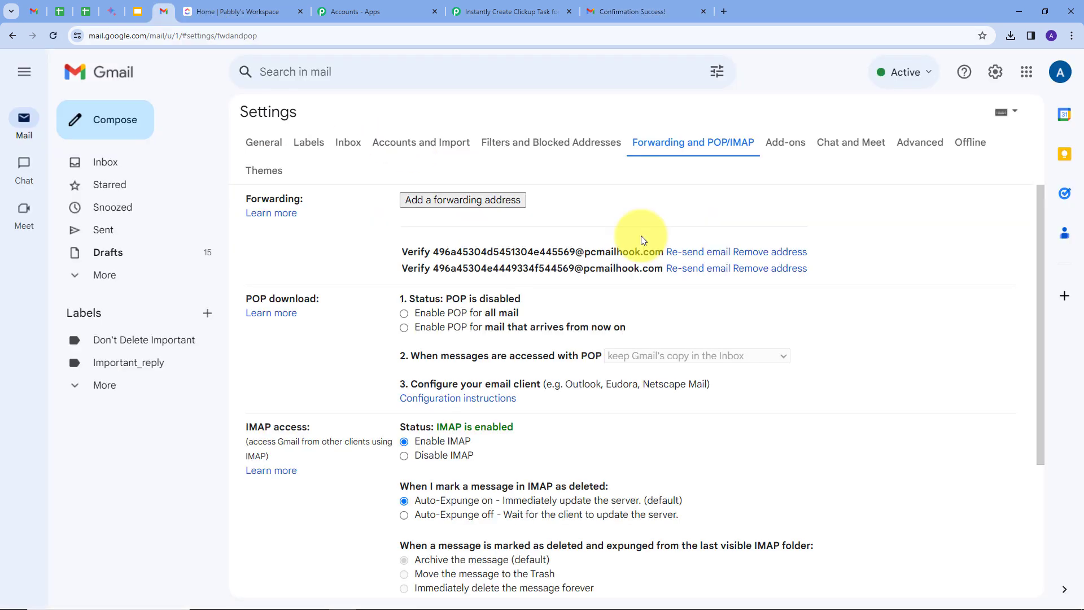
click(50, 38)
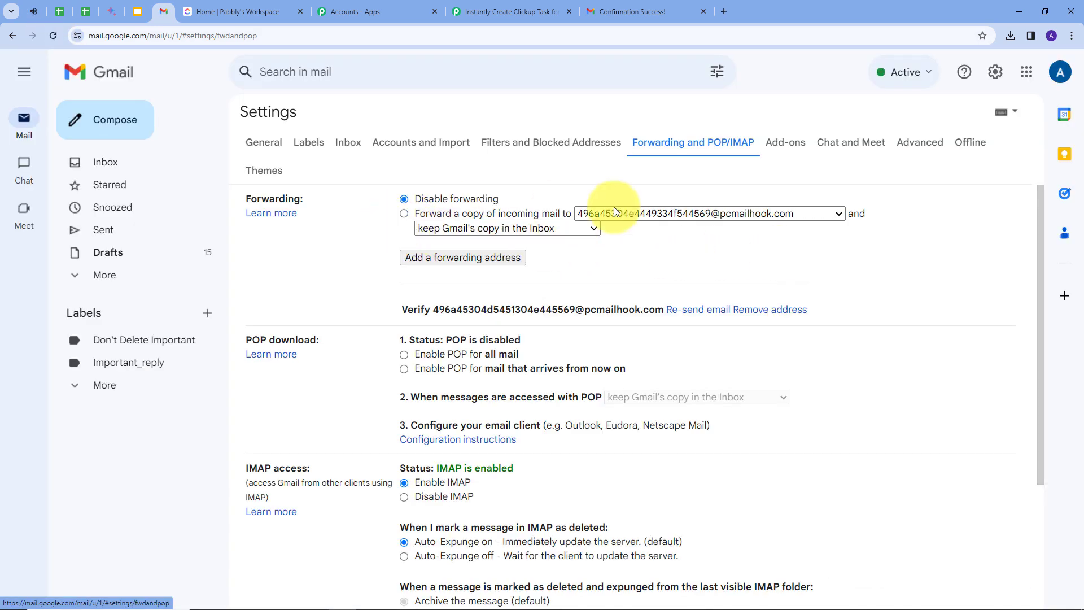
Enable forwarding a copy of incoming mail to the verified email parser address, keeping Gmail's copy in the Inbox, and save the settings
click(404, 214)
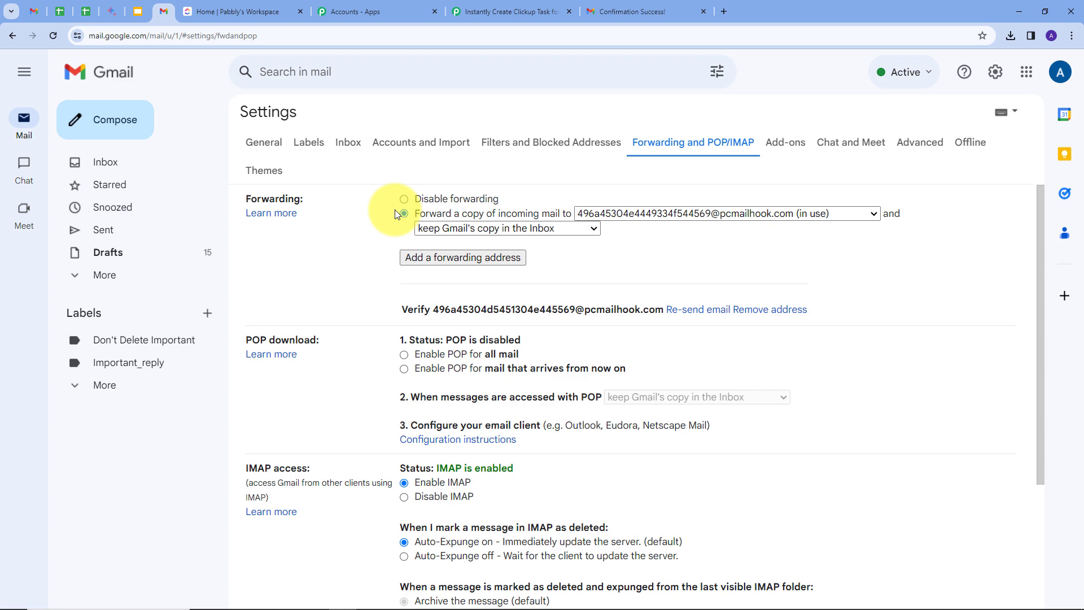
scroll(666, 236, down, 3)
scroll(666, 236, up, 3)
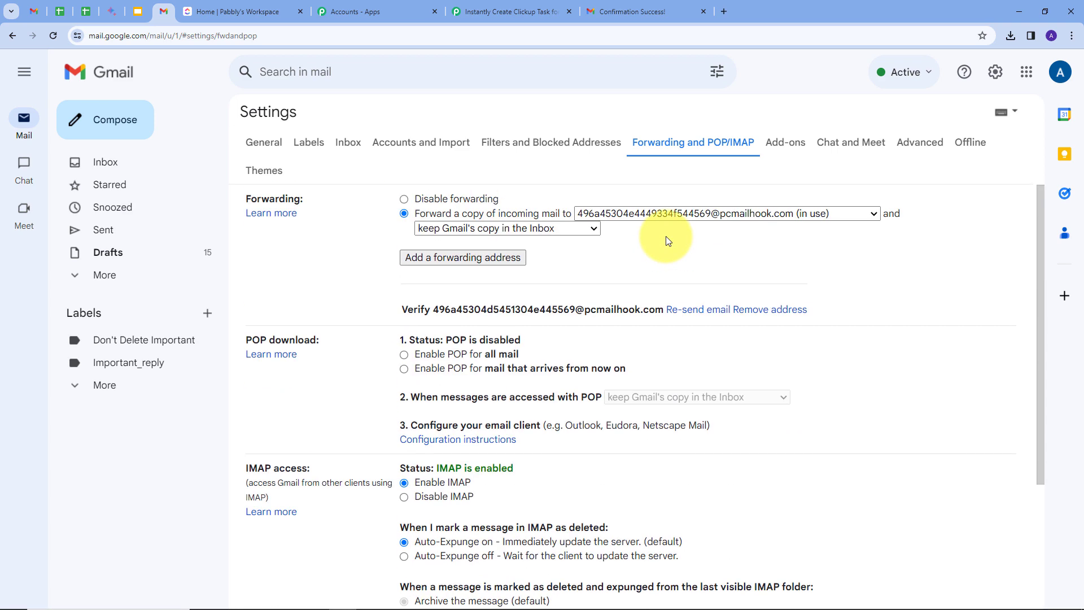
scroll(666, 236, down, 4)
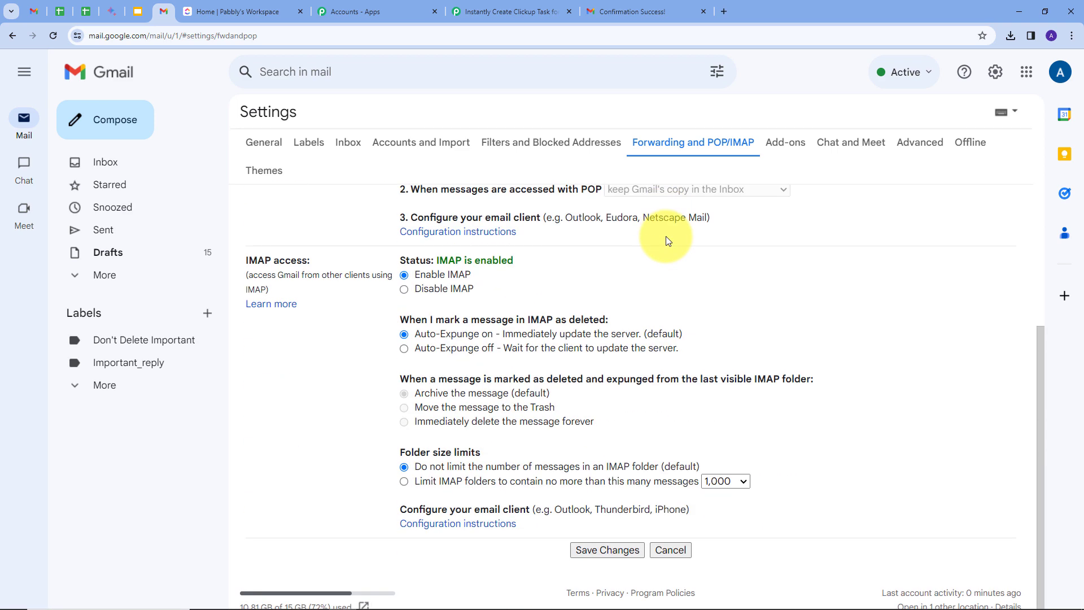
click(602, 550)
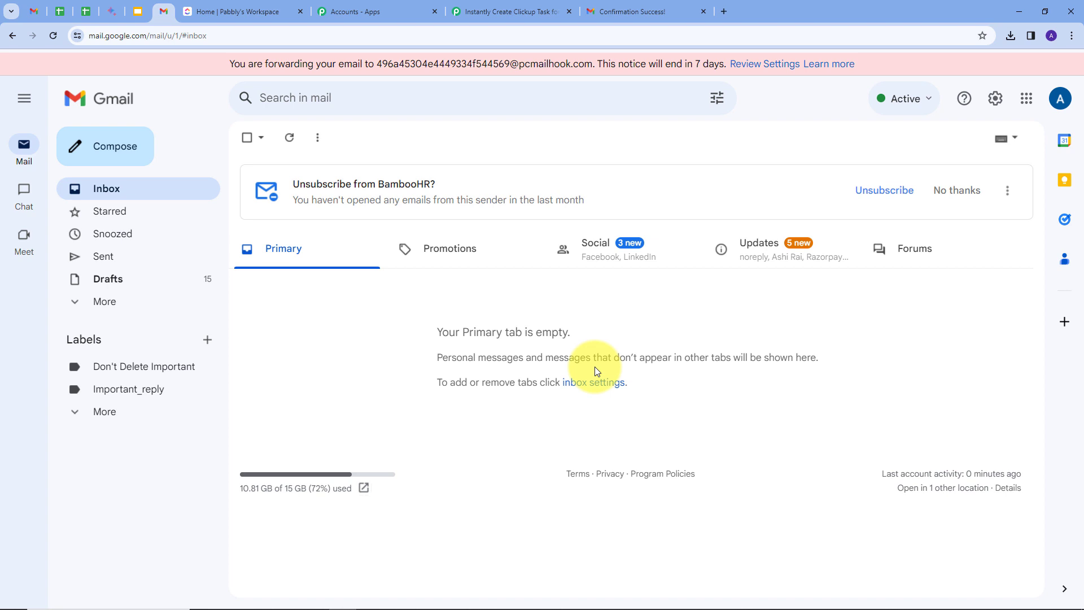
Return to the Pabbly Connect workflow and start recapturing the Email Parser response
click(508, 11)
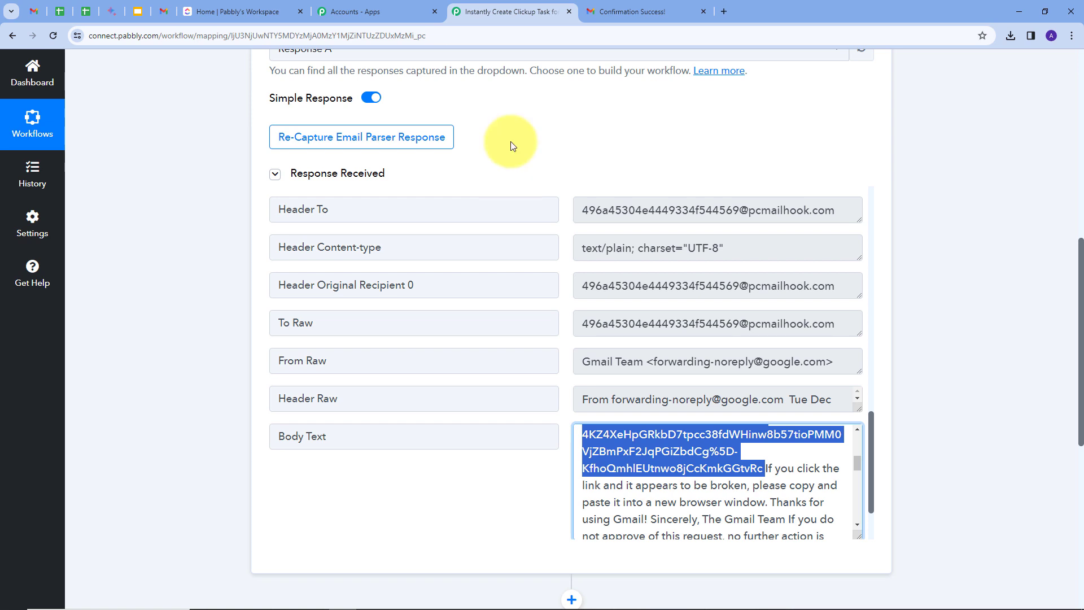
click(389, 145)
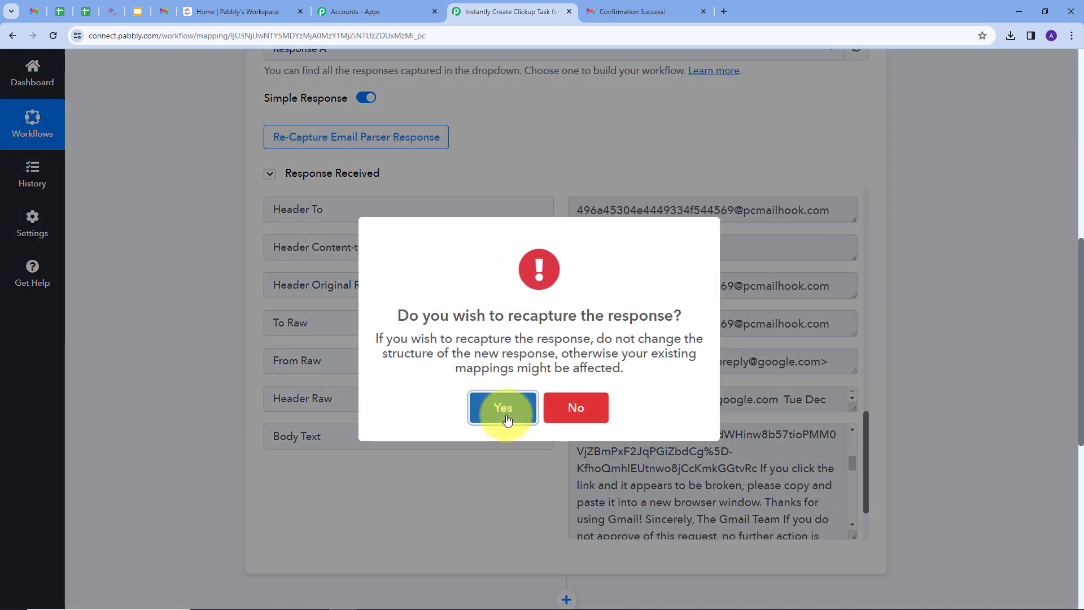
click(501, 410)
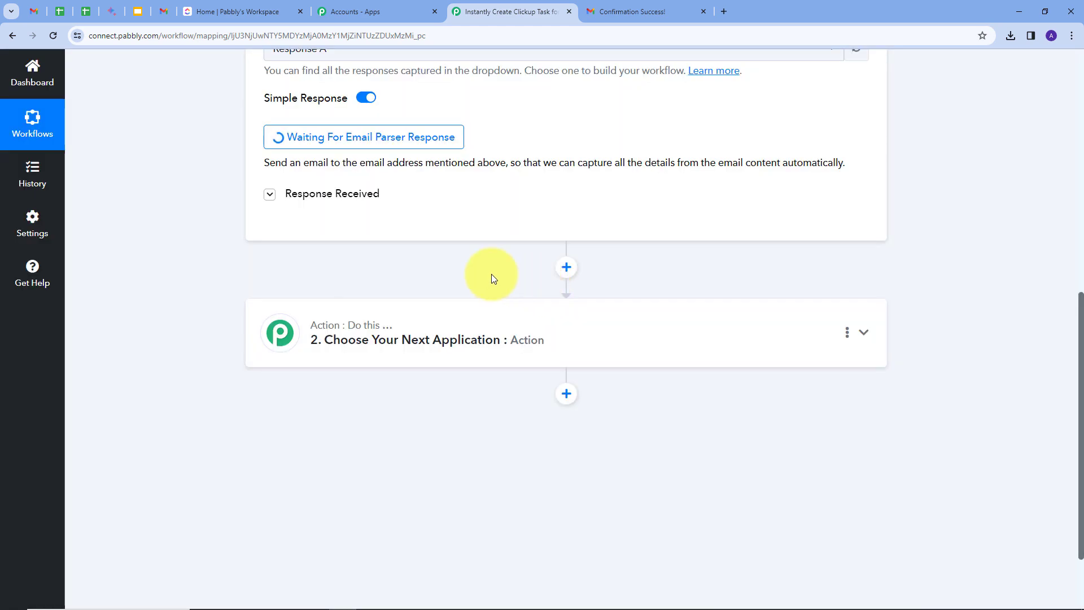
Read the "Issue related to connection" email in Gmail and compare it with the Subject and Body Text captured in the workflow
key(ctrl+6)
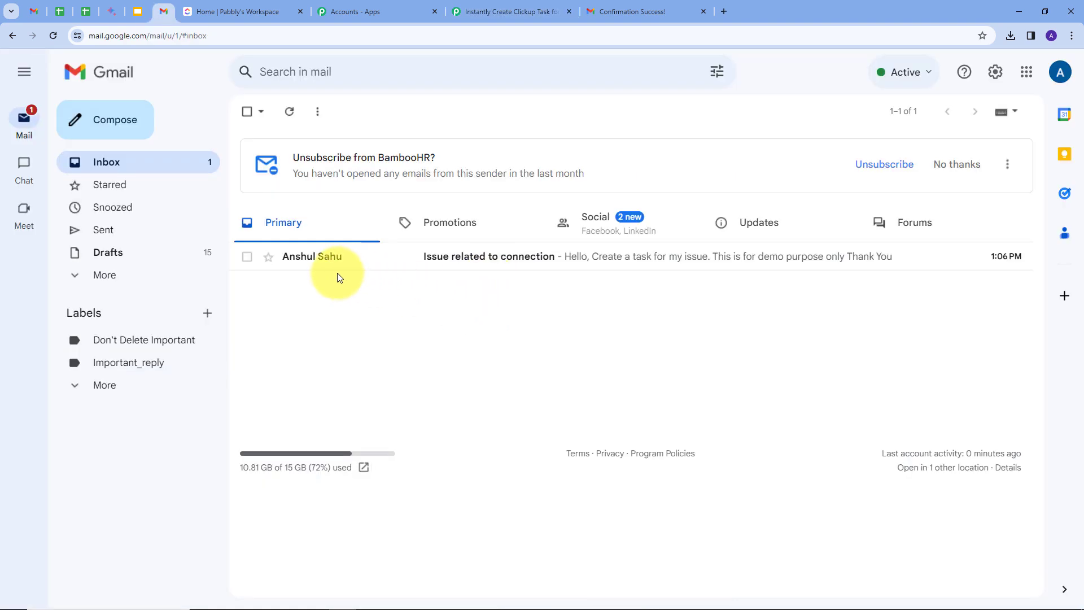
click(449, 258)
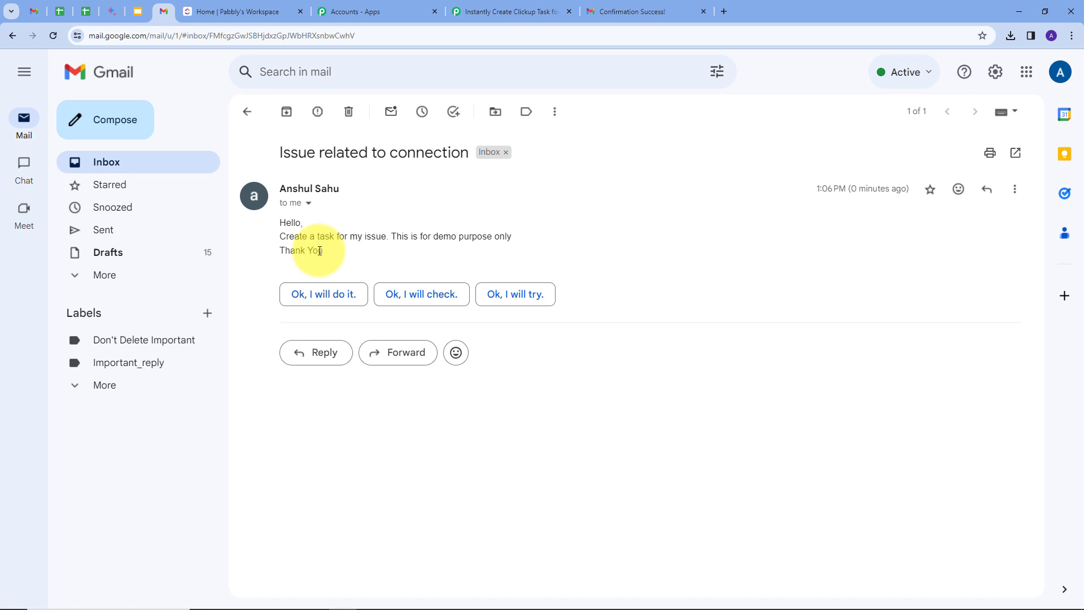
click(486, 12)
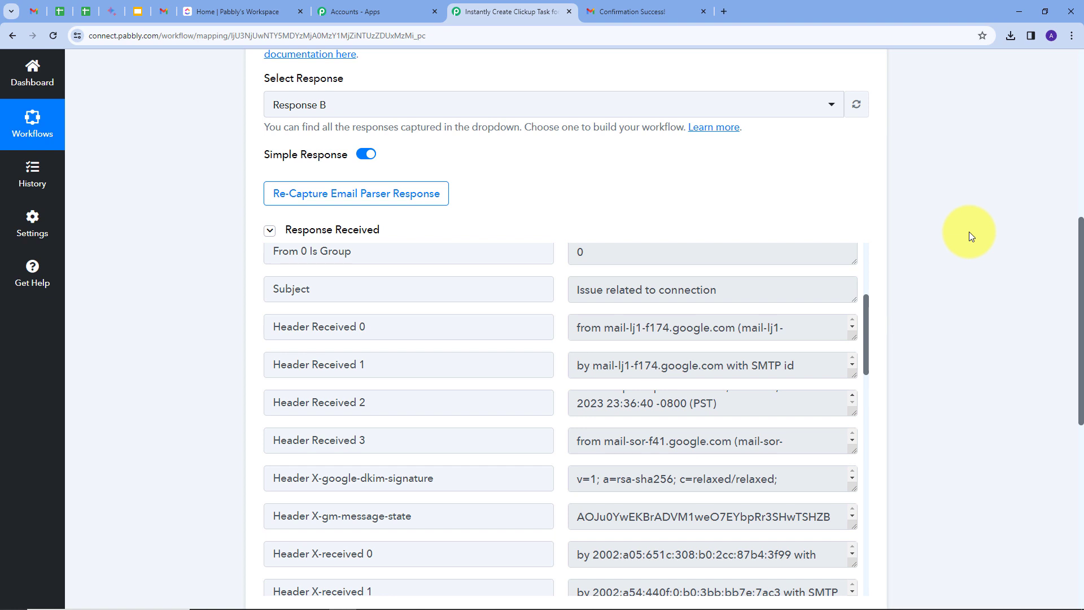
scroll(970, 231, down, 1)
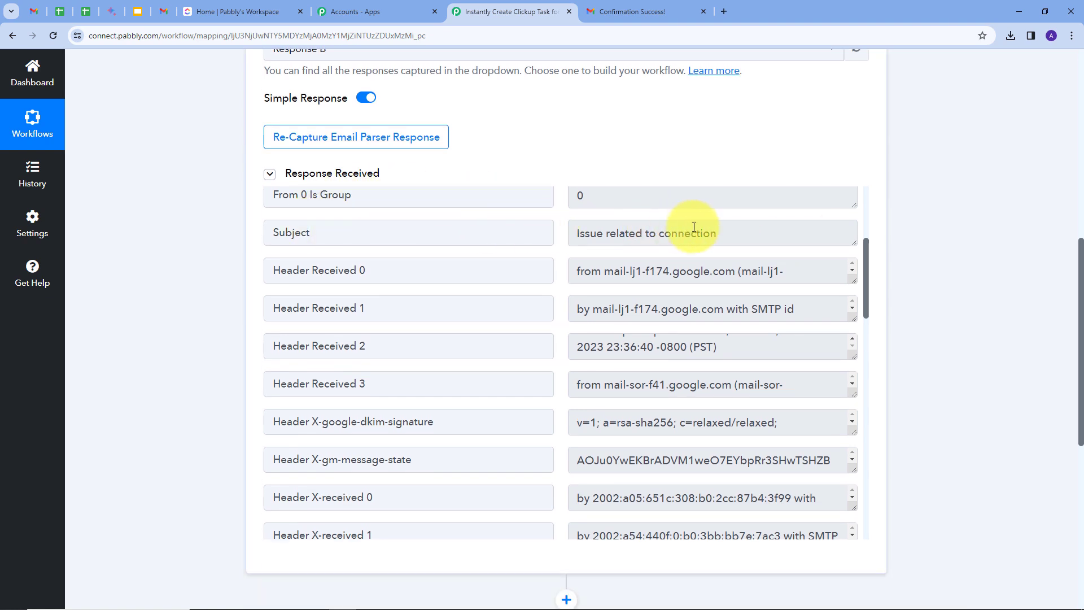
drag(727, 230, 561, 245)
scroll(367, 278, down, 6)
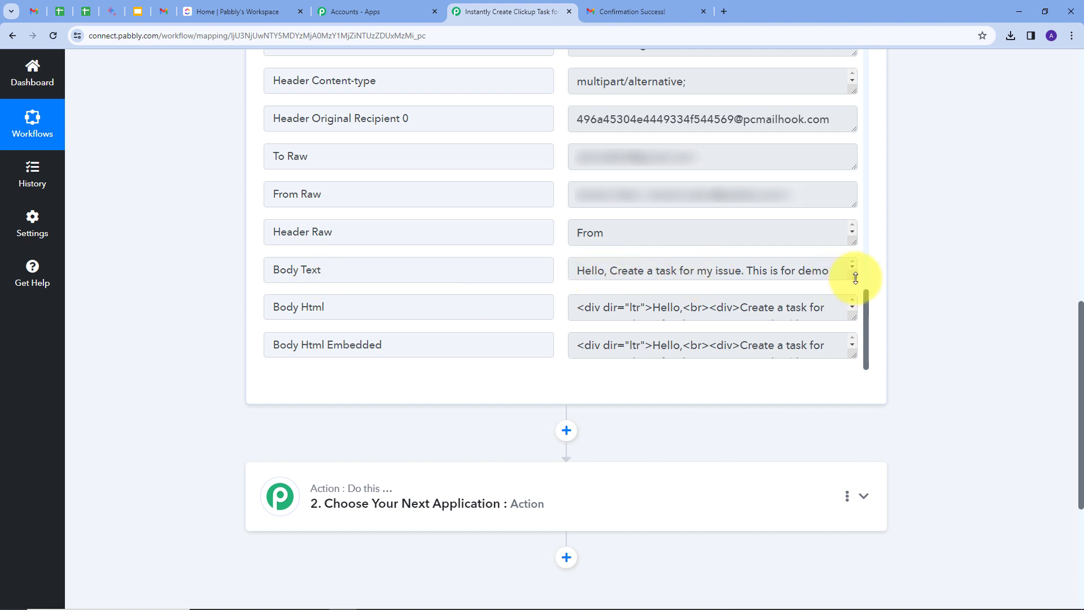
drag(856, 278, 853, 301)
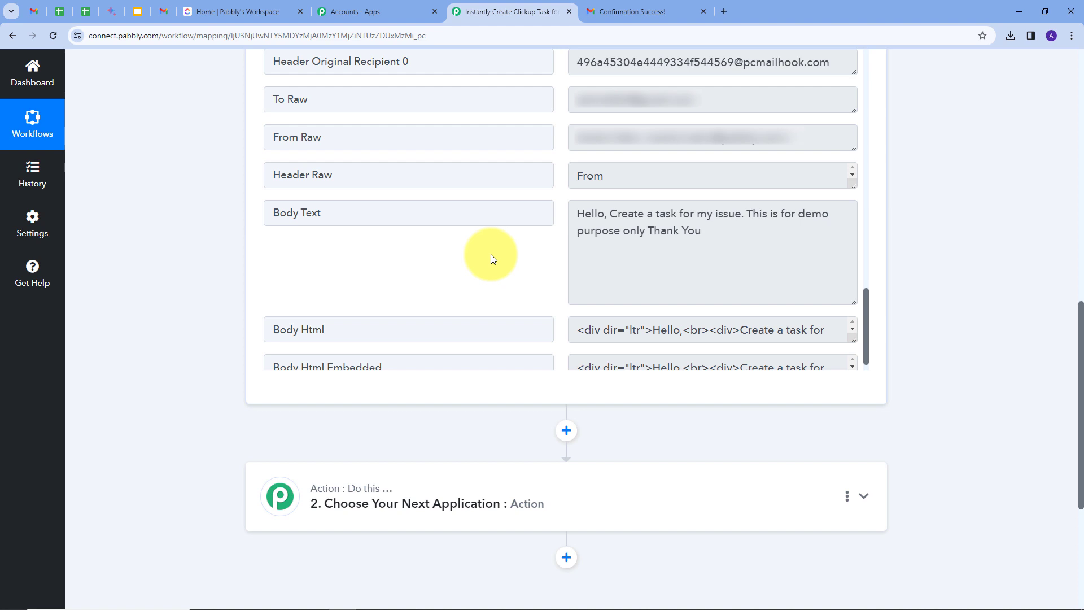
Set the second workflow step to Filter by Pabbly with the Filter Values action event and connect it
click(709, 497)
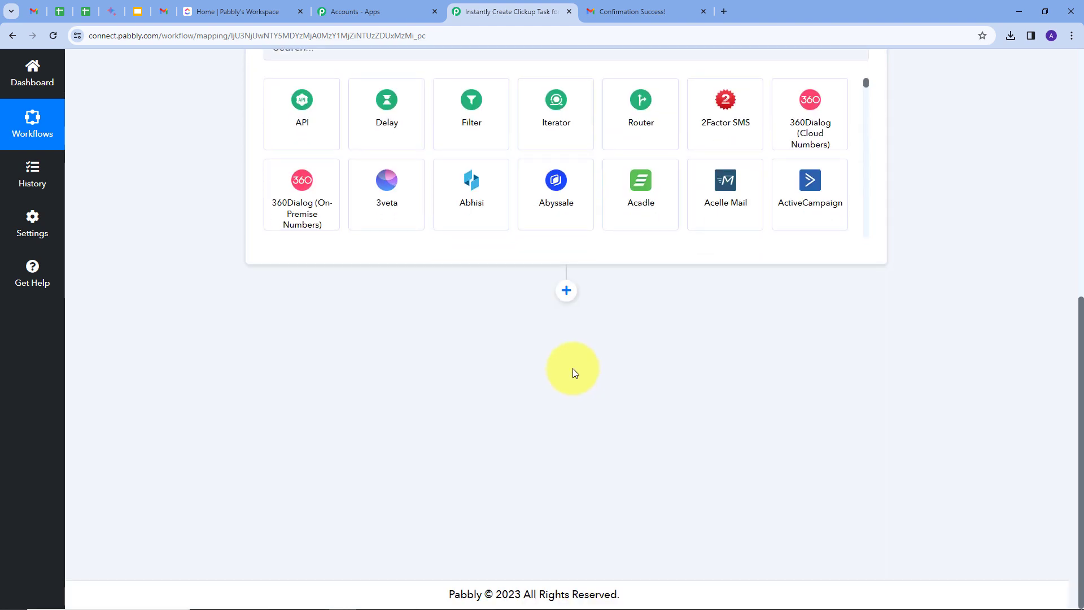
click(389, 300)
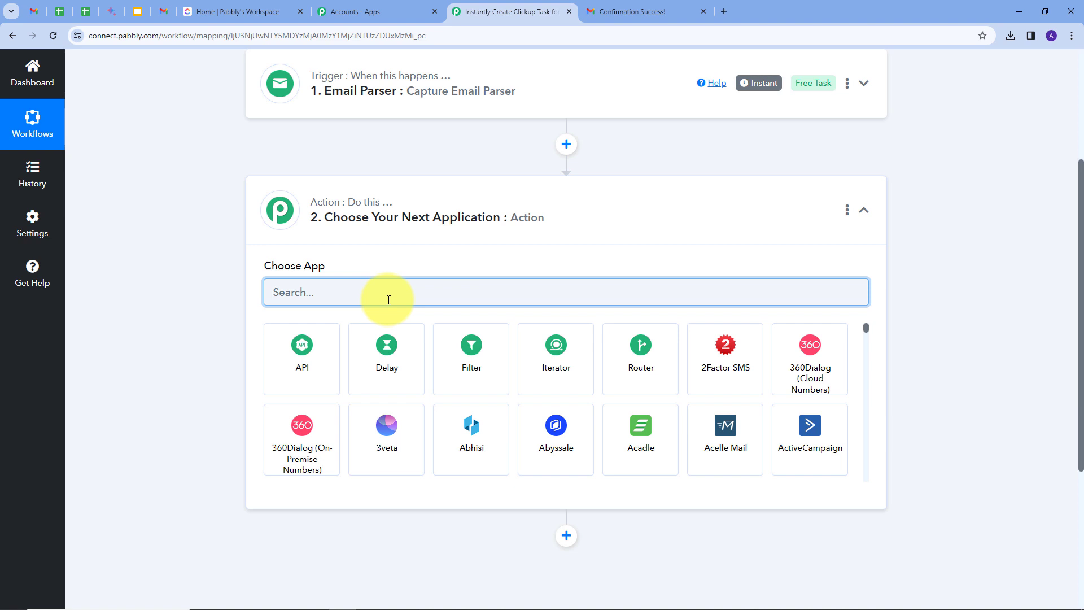
text(filt)
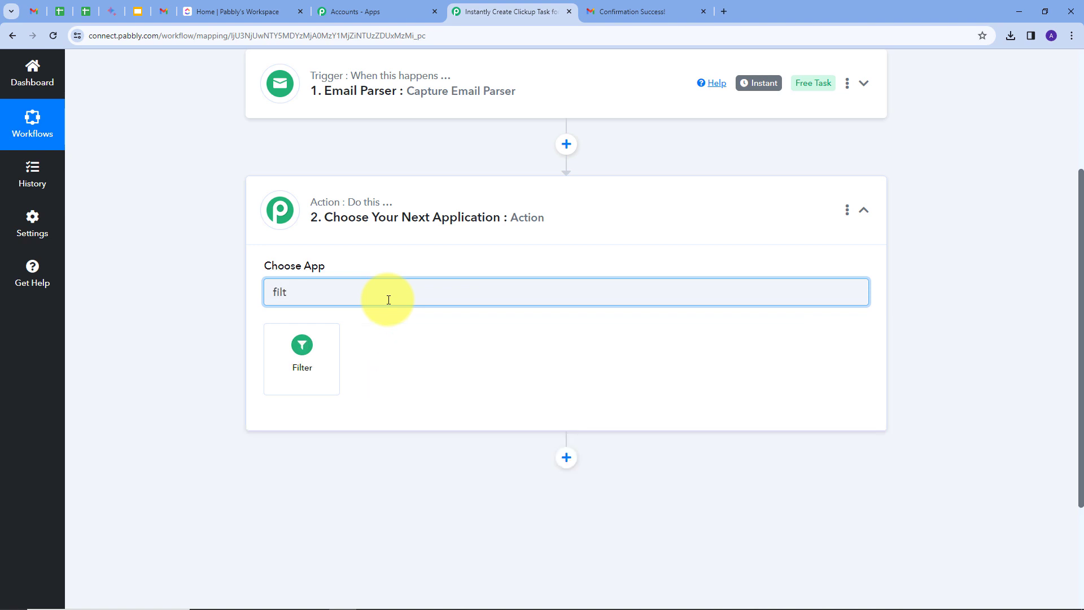
click(310, 351)
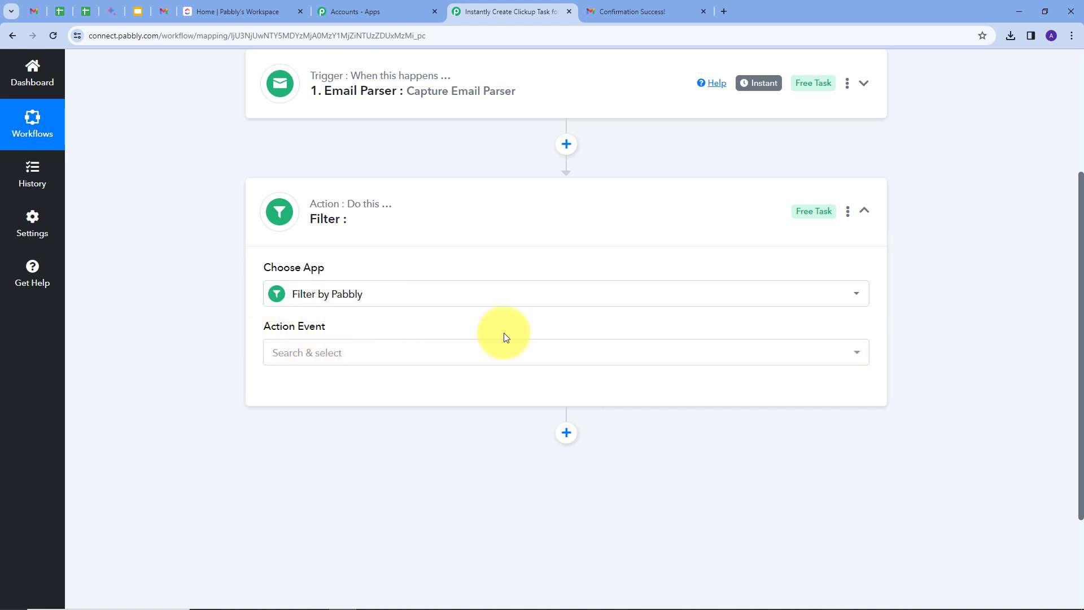
click(440, 353)
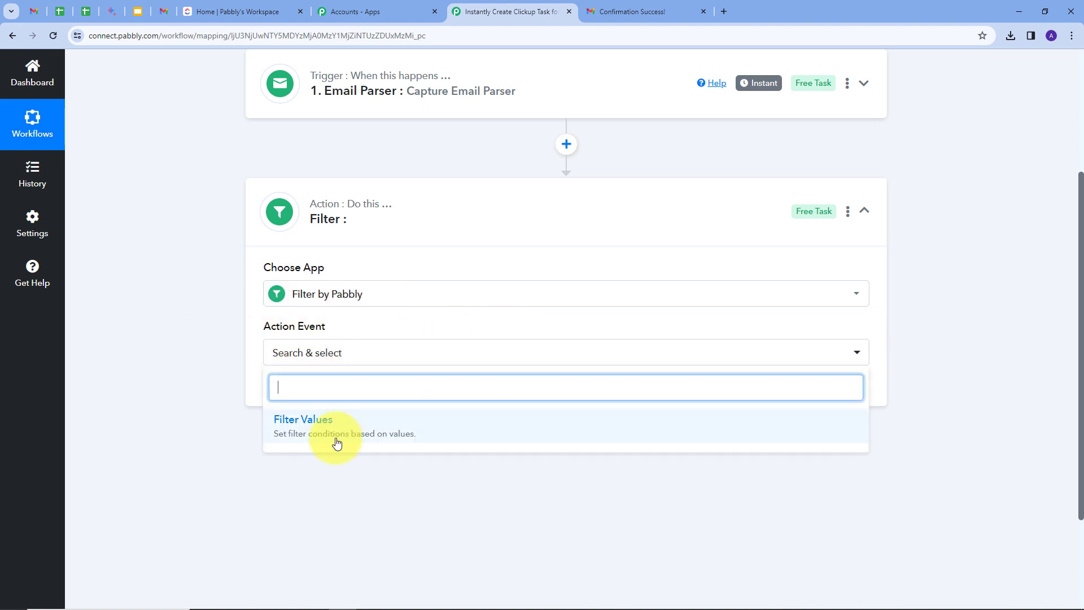
click(293, 435)
click(296, 389)
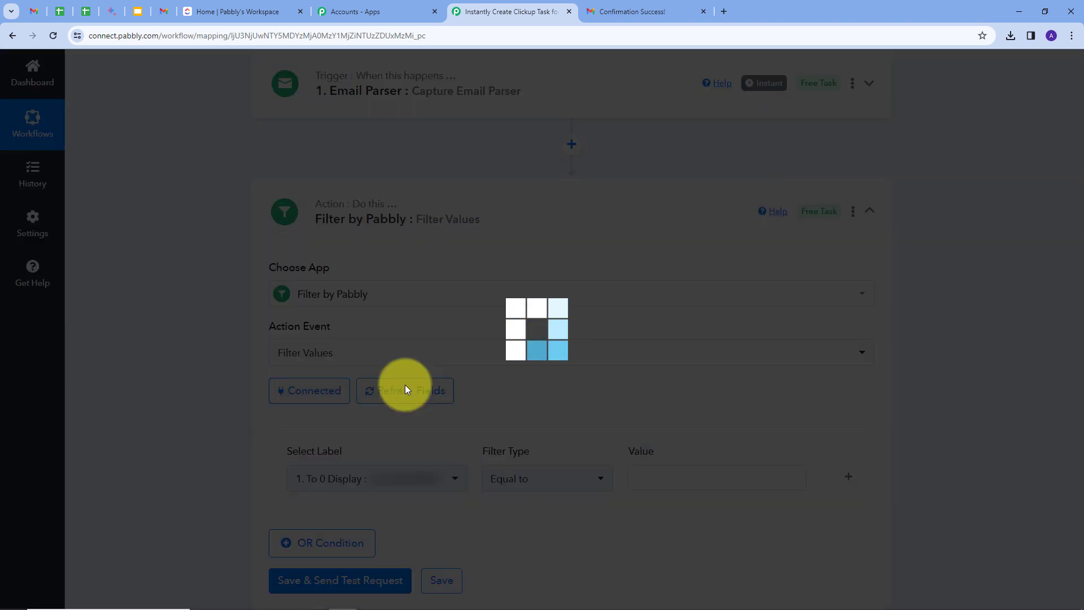
Set the first filter condition to the Email Parser Subject with filter type Contains and value "Issue"
scroll(579, 322, down, 1)
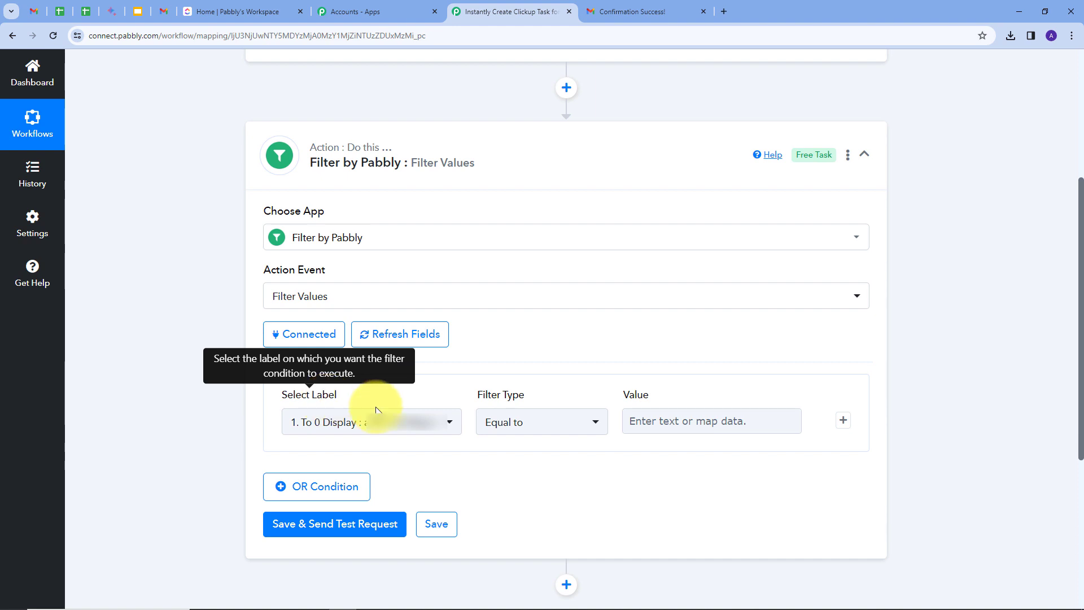
click(444, 426)
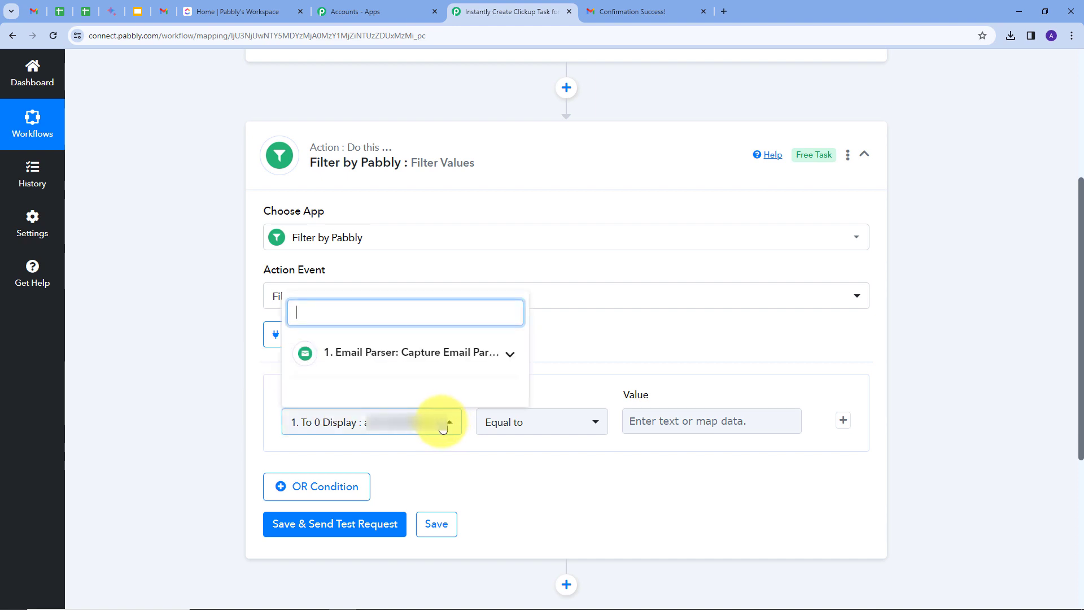
click(499, 355)
scroll(426, 426, down, 2)
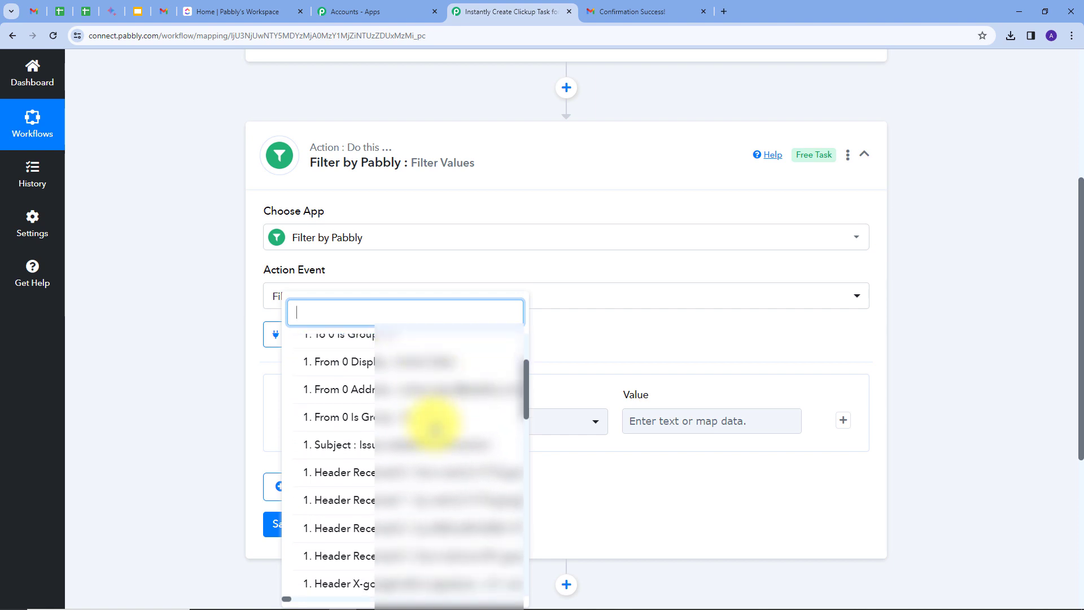
click(342, 446)
click(520, 433)
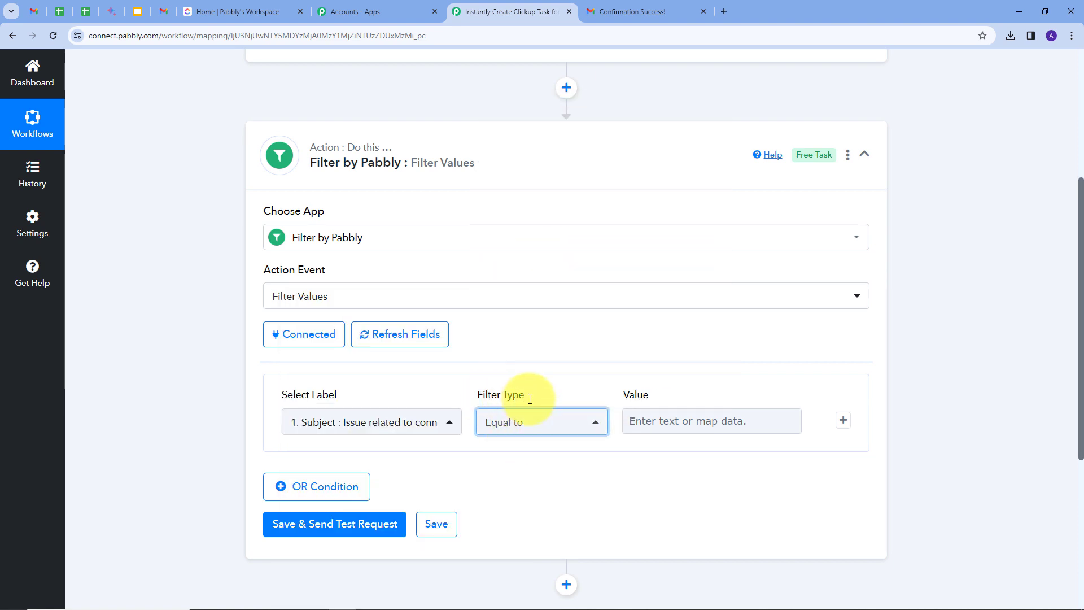
click(522, 422)
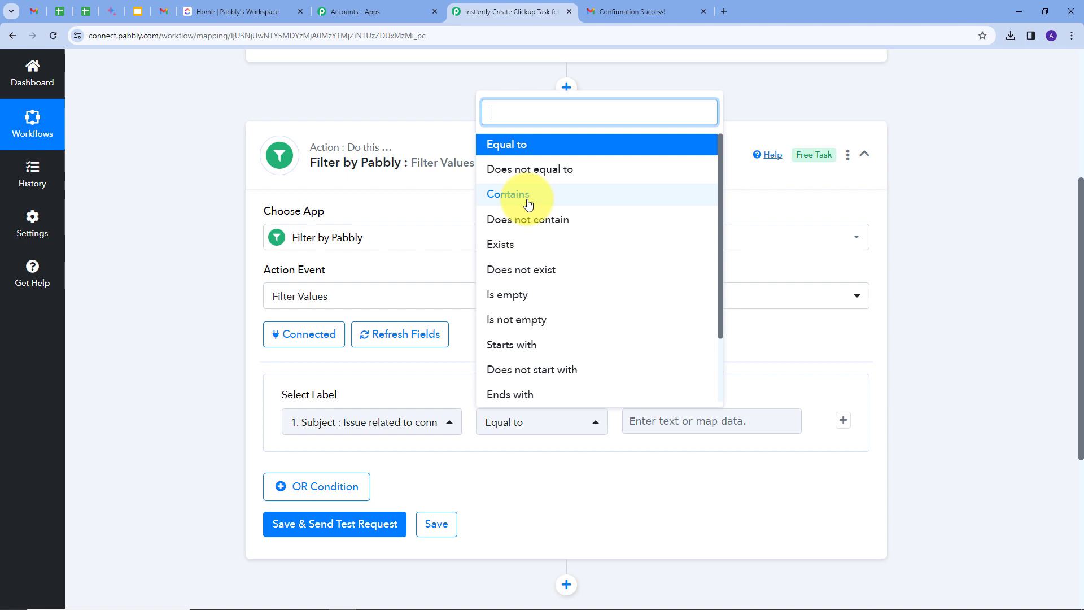
click(513, 199)
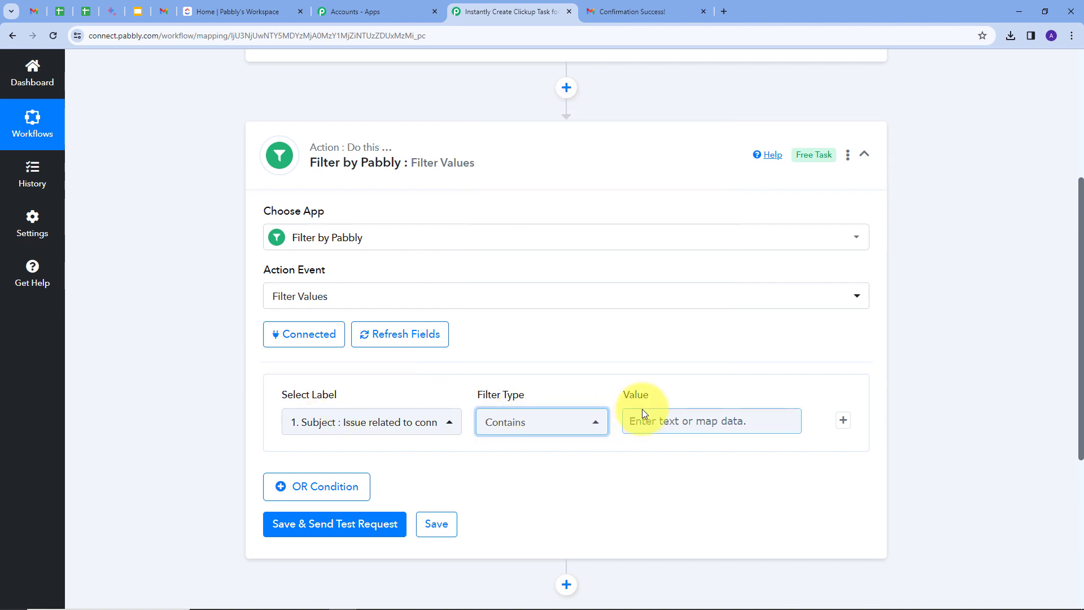
click(680, 423)
text(Issue)
click(686, 399)
scroll(337, 408, down, 1)
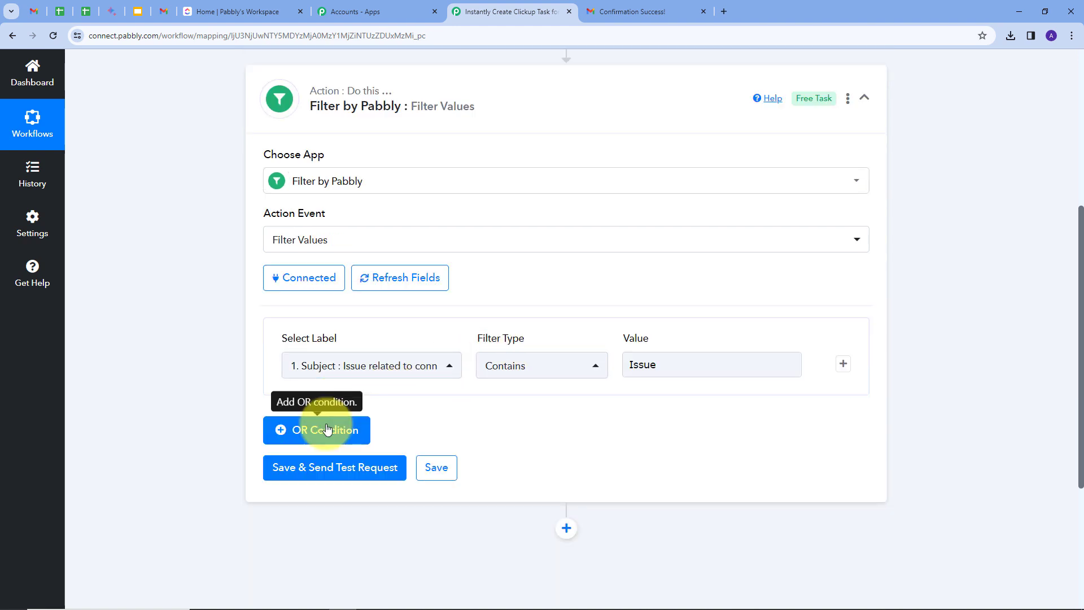
Add an OR condition requiring the email Subject to contain "Task"
click(327, 430)
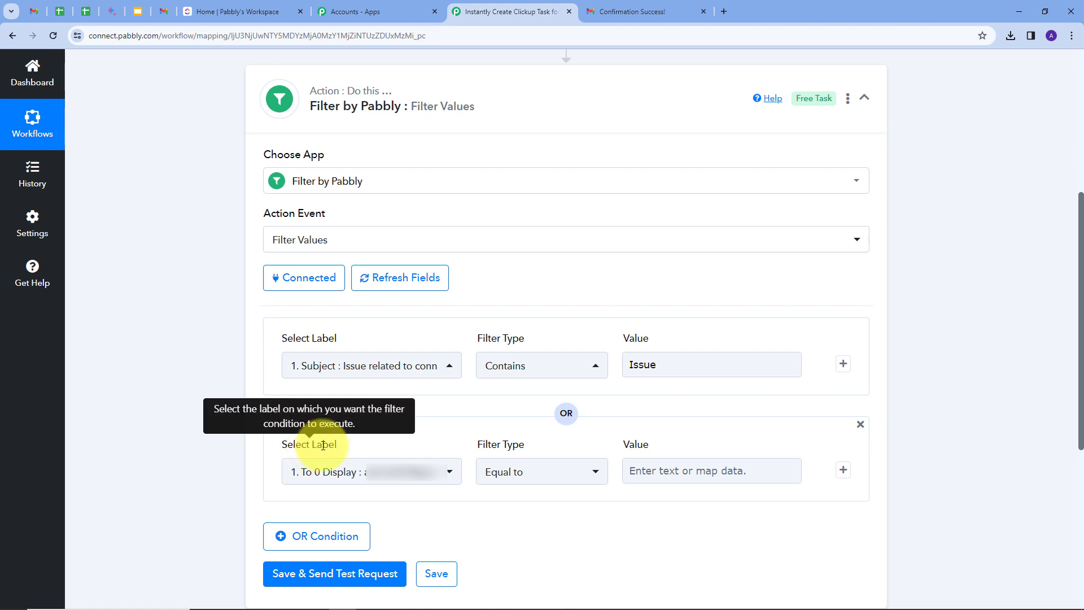
click(531, 473)
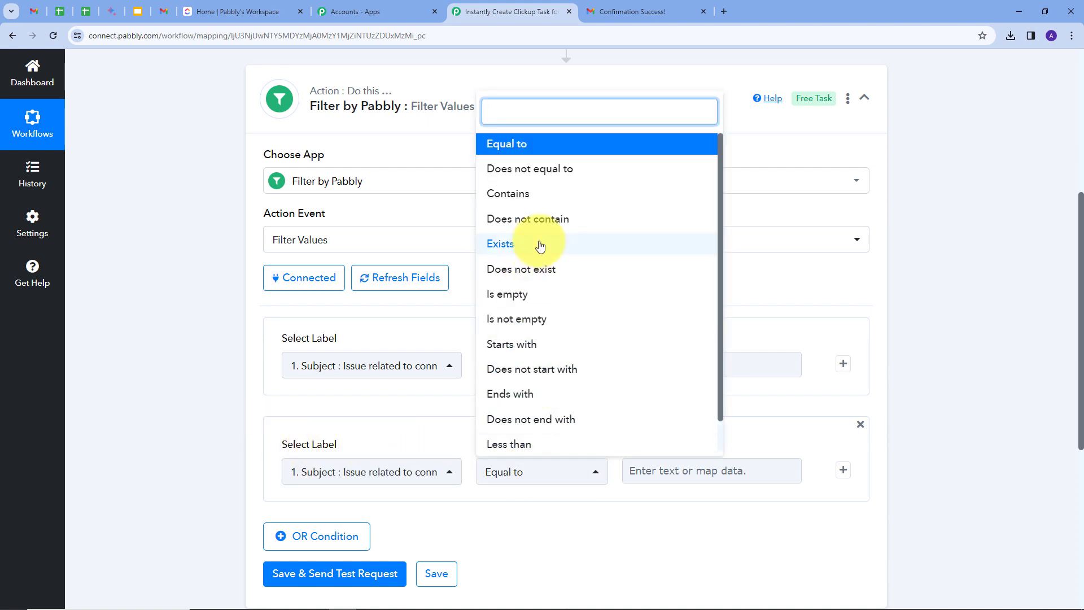
click(528, 195)
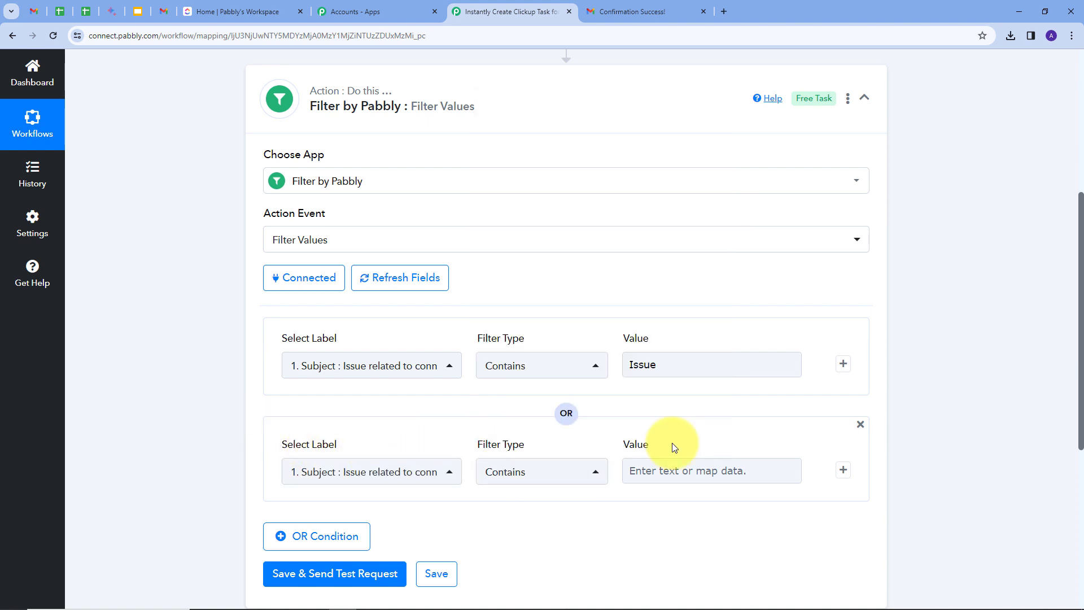
click(667, 469)
text(Task)
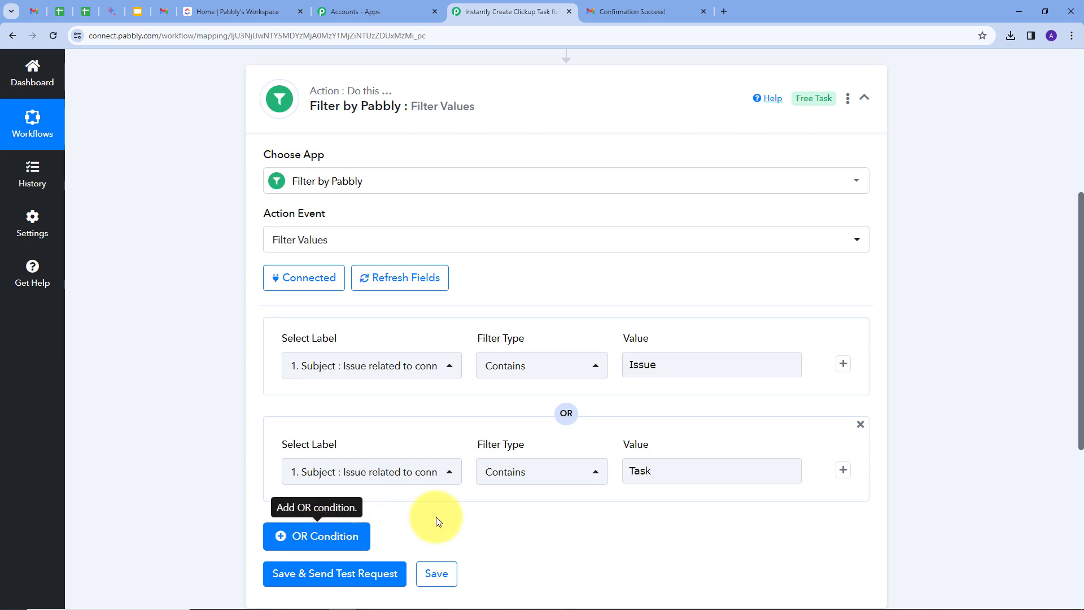
Add a third OR condition requiring the Subject to contain "Clickup", and save the filter with a test request
click(350, 535)
scroll(448, 474, down, 3)
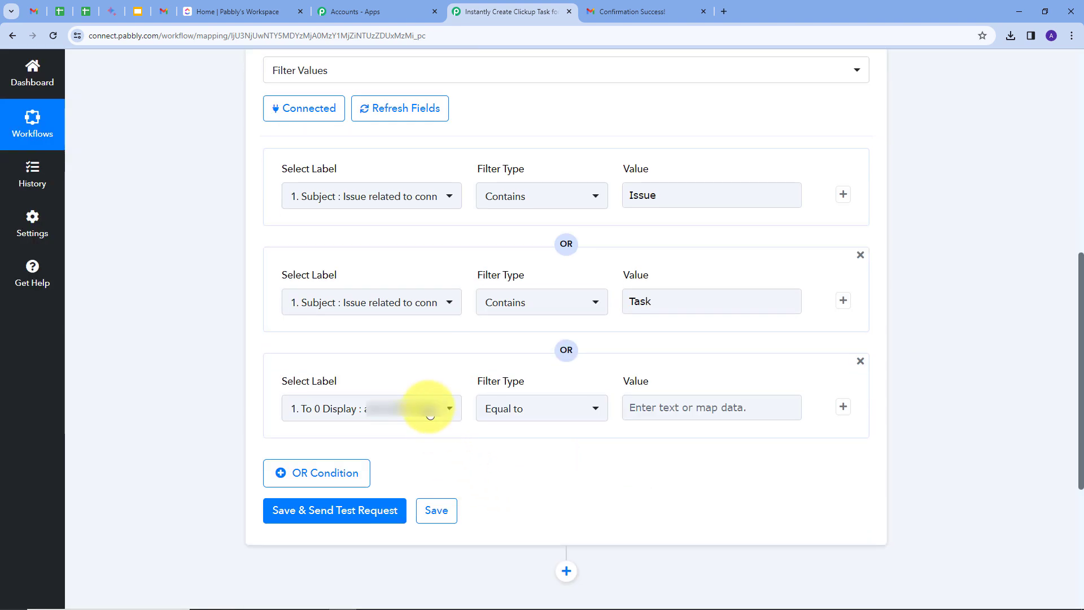
click(431, 415)
click(387, 342)
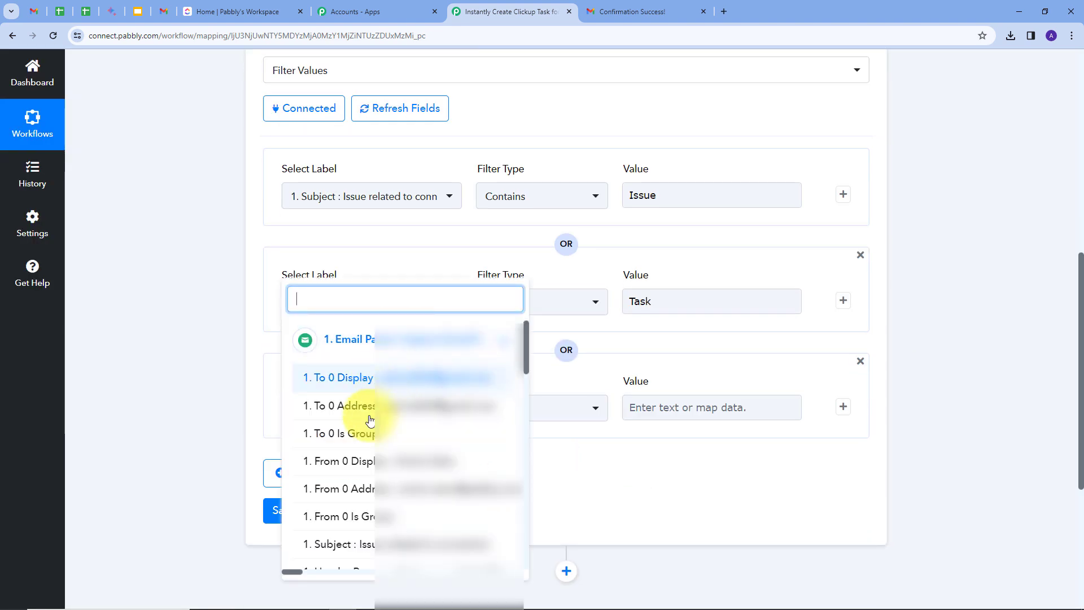
click(362, 542)
click(554, 412)
click(522, 185)
click(683, 409)
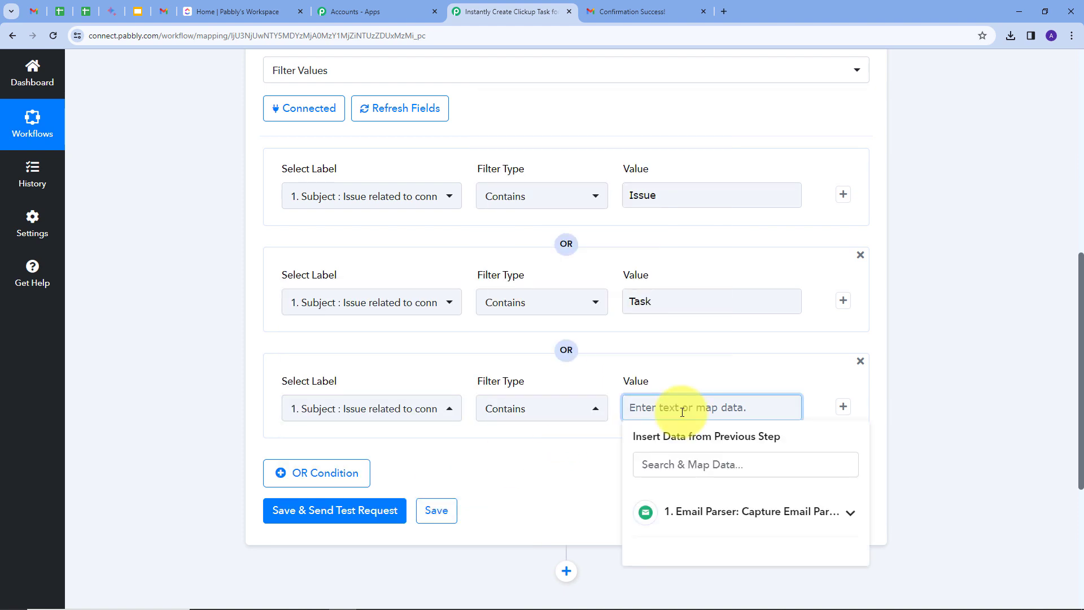
text(Clickup)
click(691, 378)
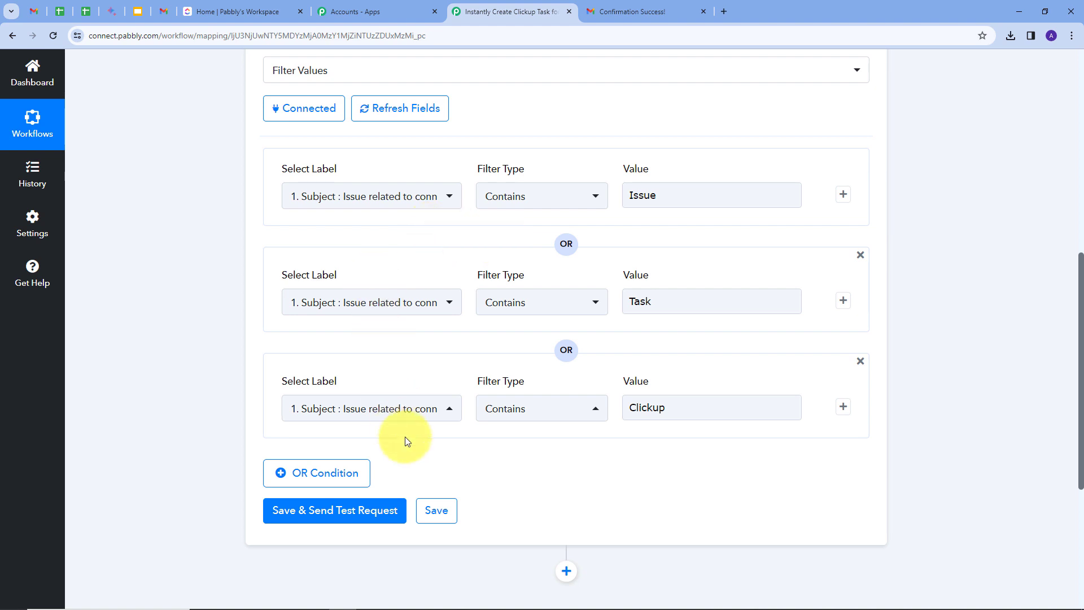
click(316, 512)
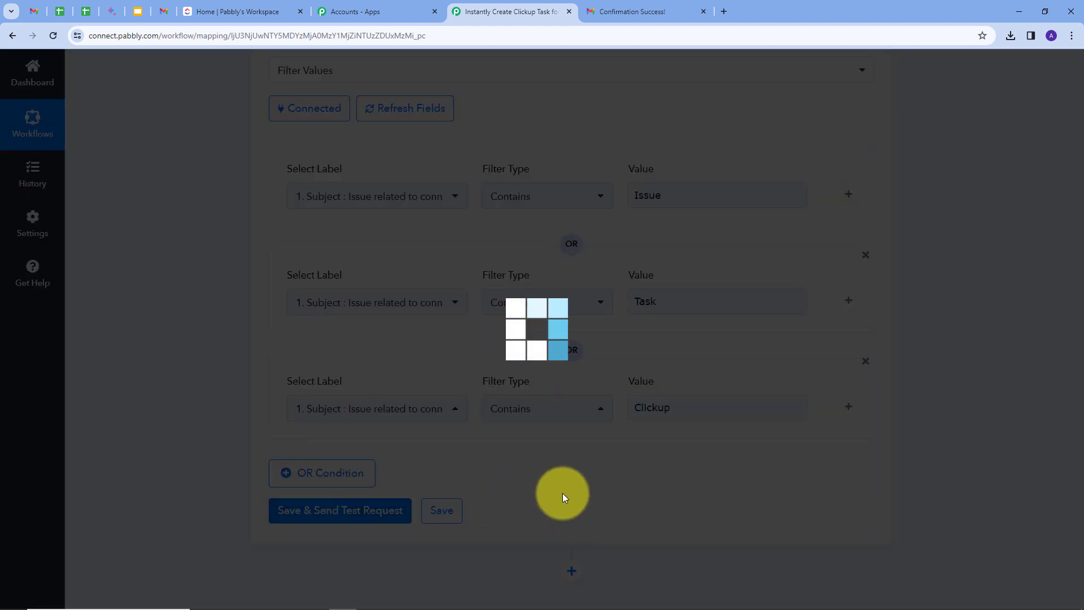
Add a ClickUp action step after the filter and set its action event to Create Task
scroll(811, 408, down, 1)
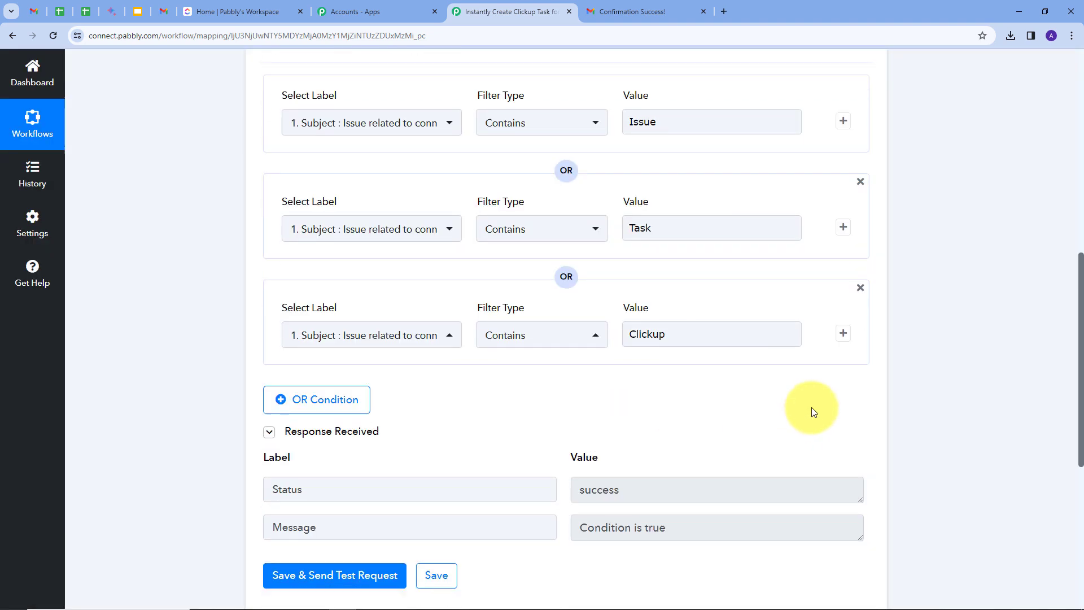
scroll(812, 408, down, 1)
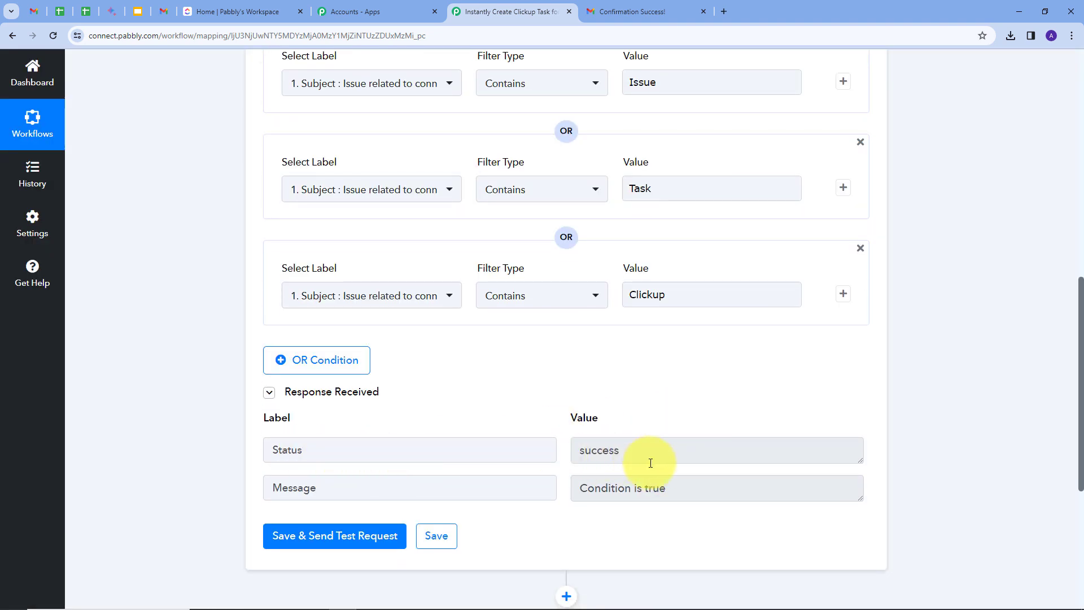
scroll(706, 354, up, 2)
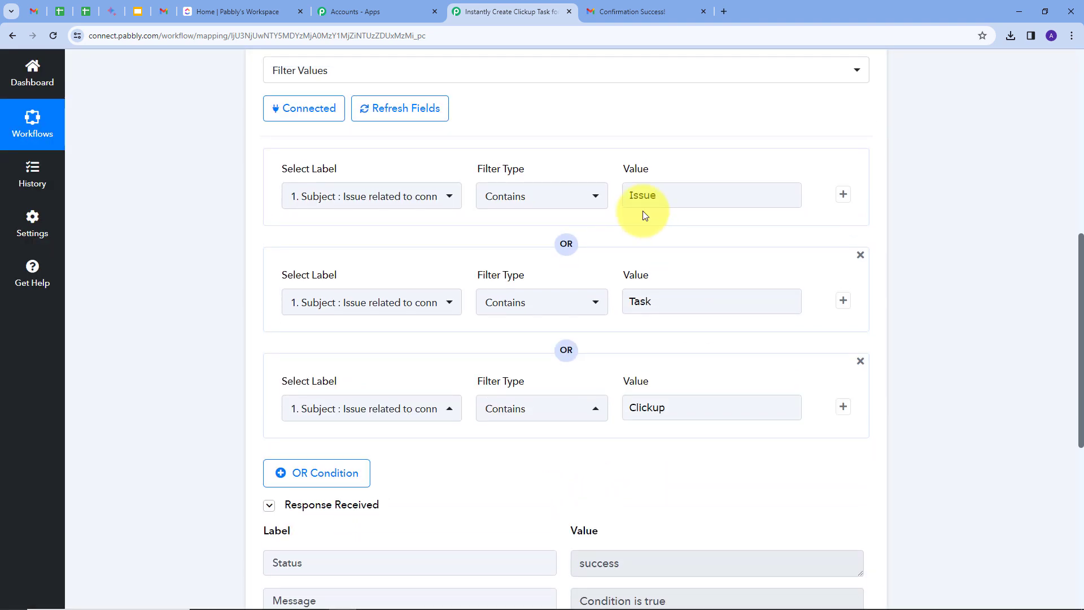
scroll(637, 249, down, 1)
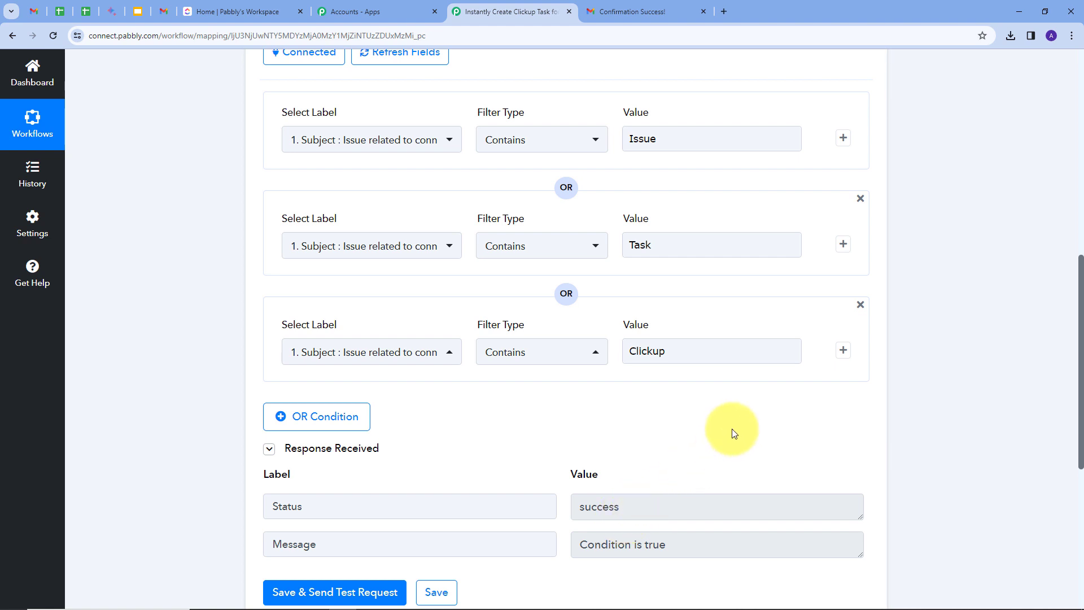
scroll(734, 429, down, 4)
click(567, 426)
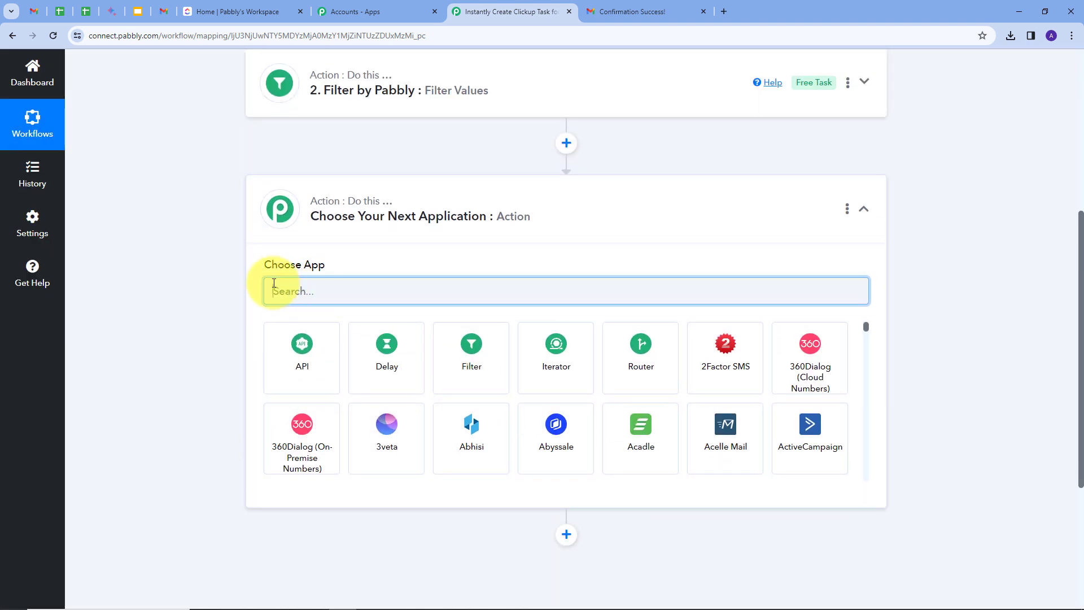
text(Click)
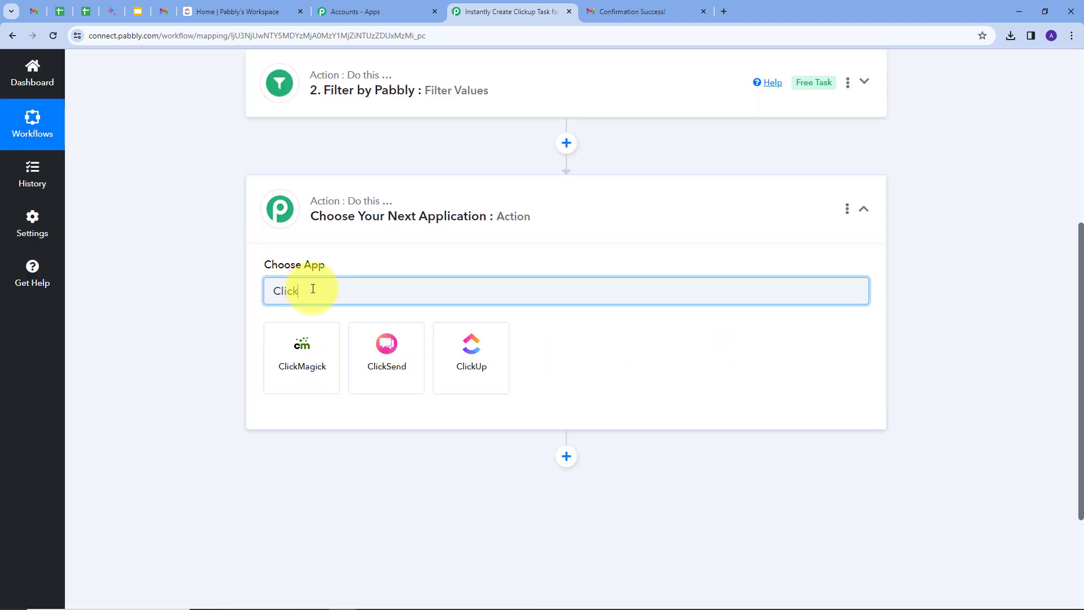
click(477, 353)
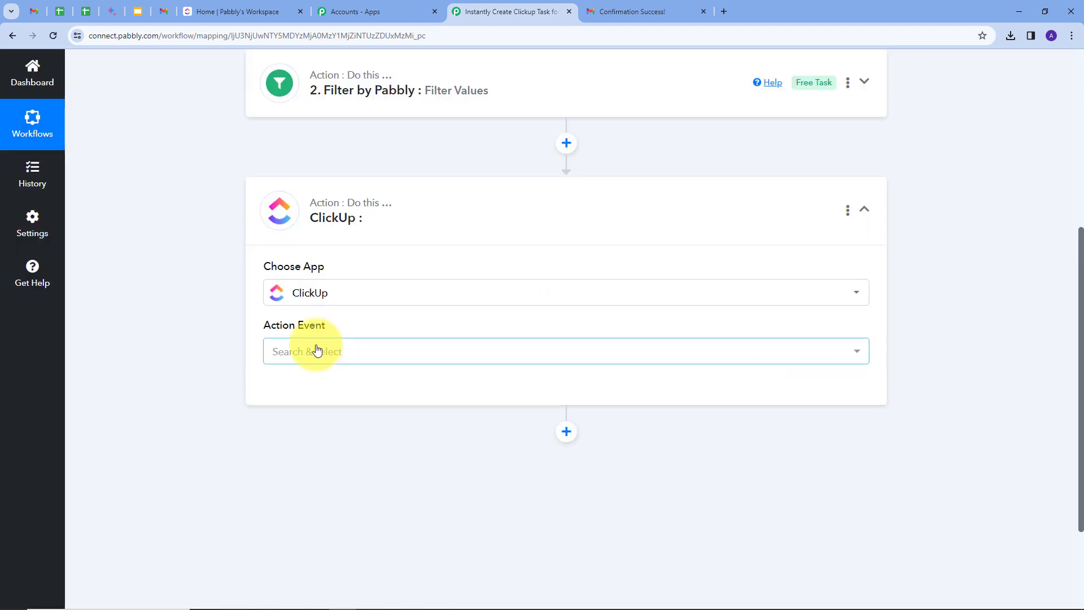
click(449, 352)
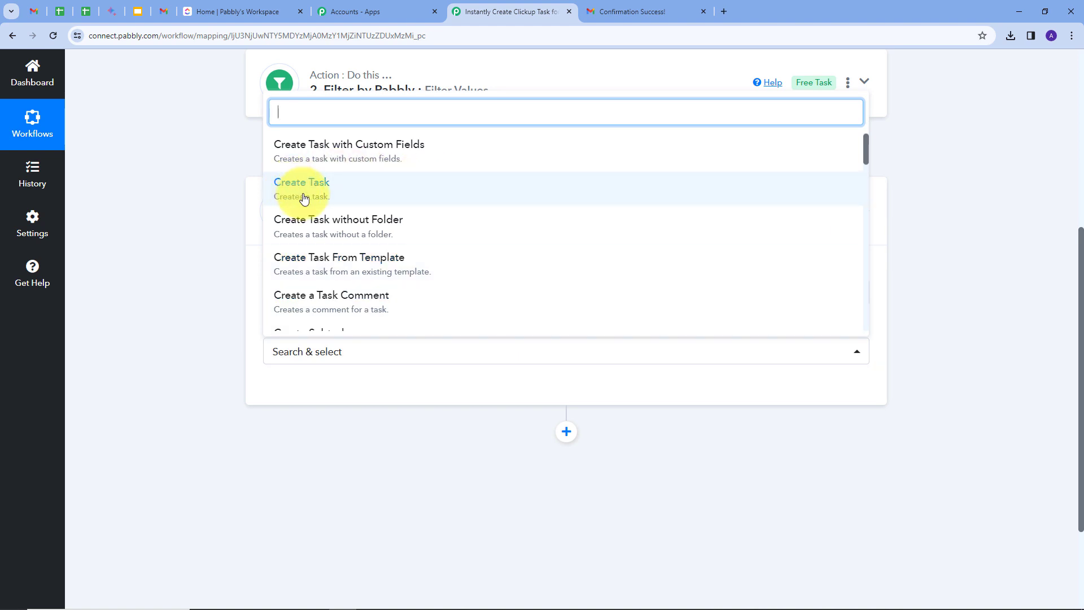
click(349, 195)
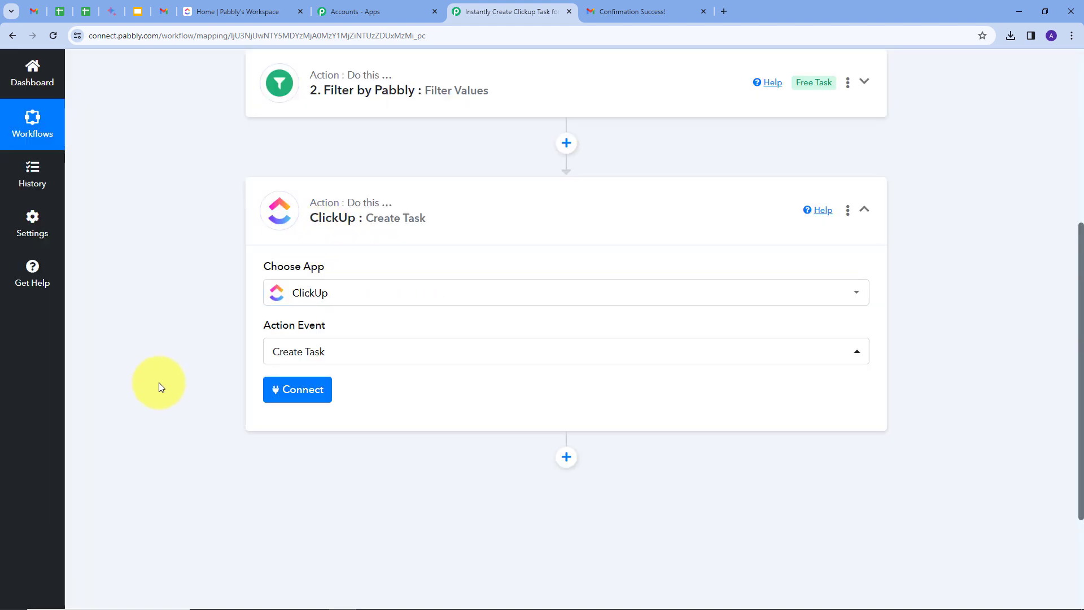
Start adding a new ClickUp connection, and copy the API token from the Apps settings of the ClickUp workspace
click(303, 396)
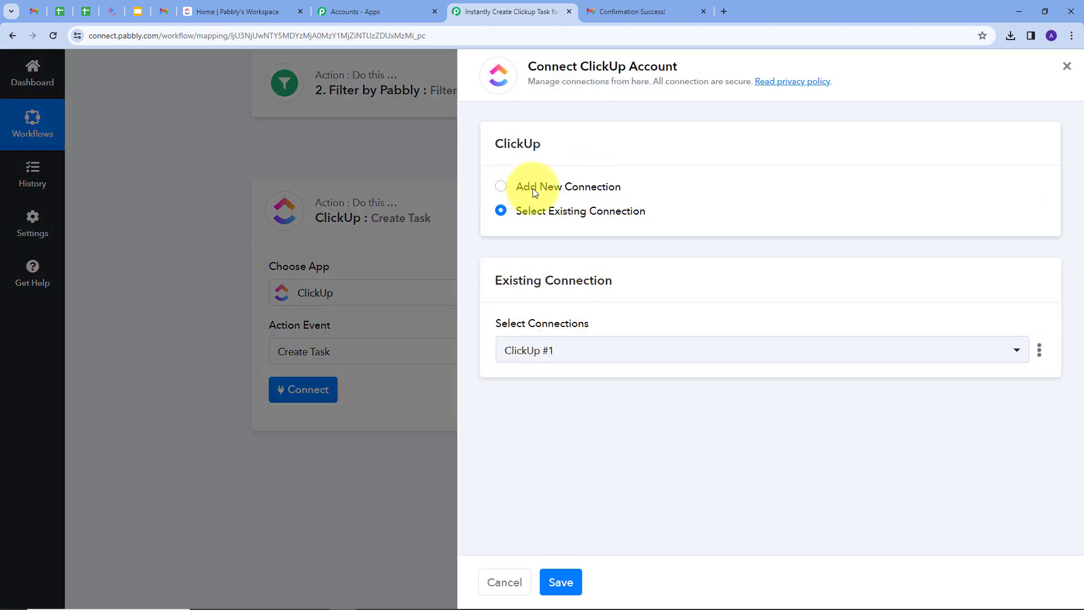
click(533, 190)
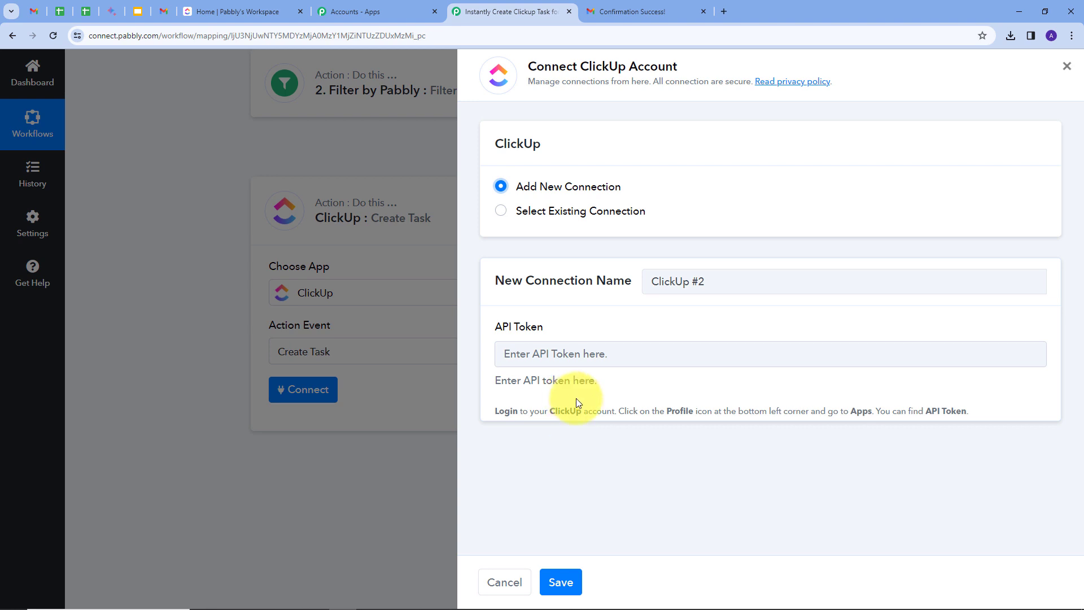
click(245, 12)
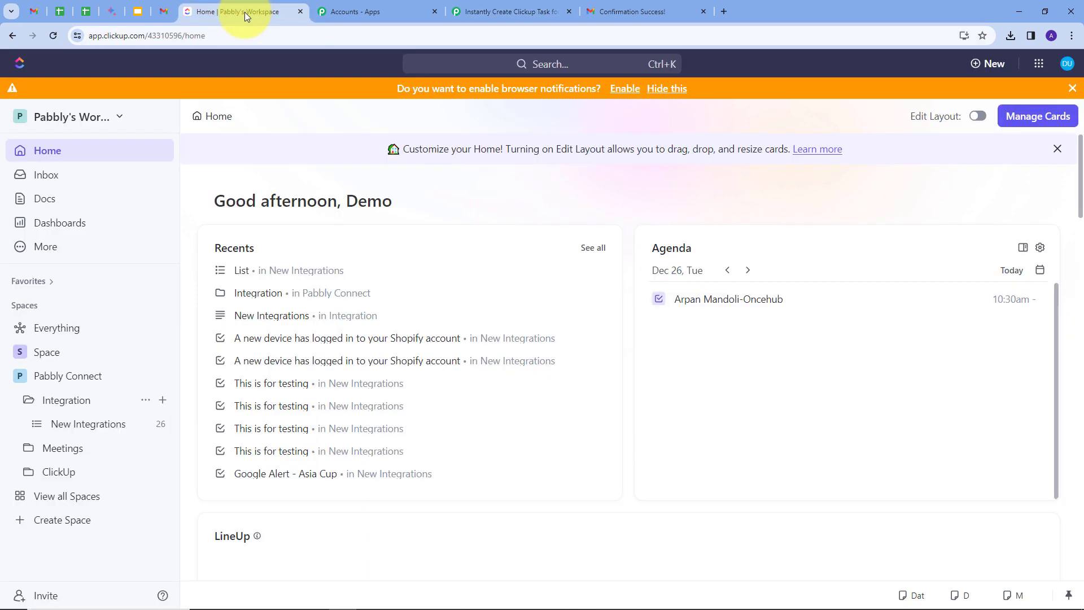
click(67, 116)
click(60, 194)
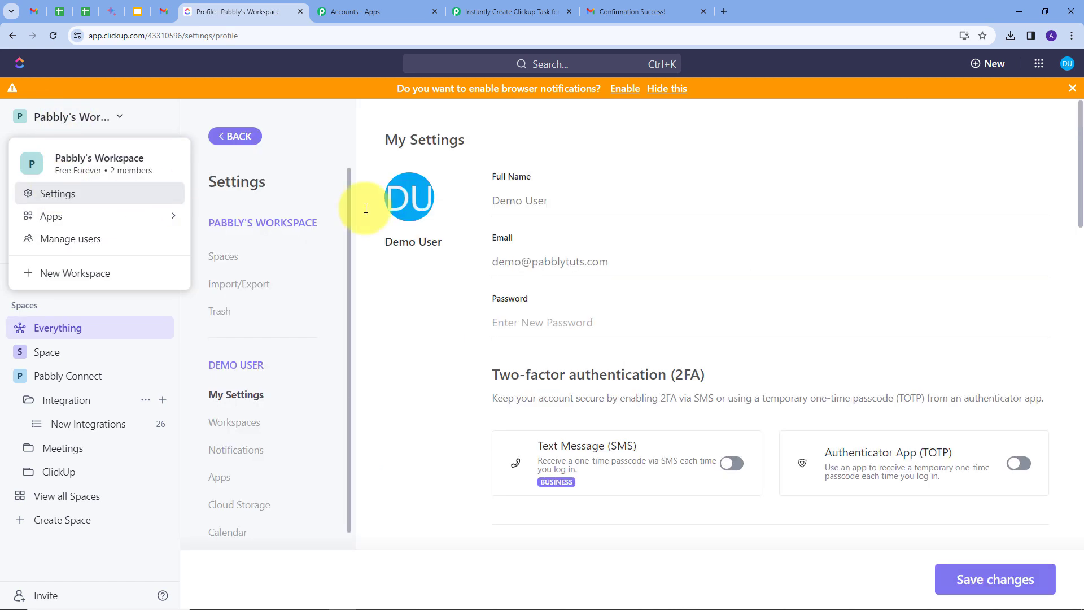
scroll(106, 265, down, 1)
scroll(104, 272, down, 1)
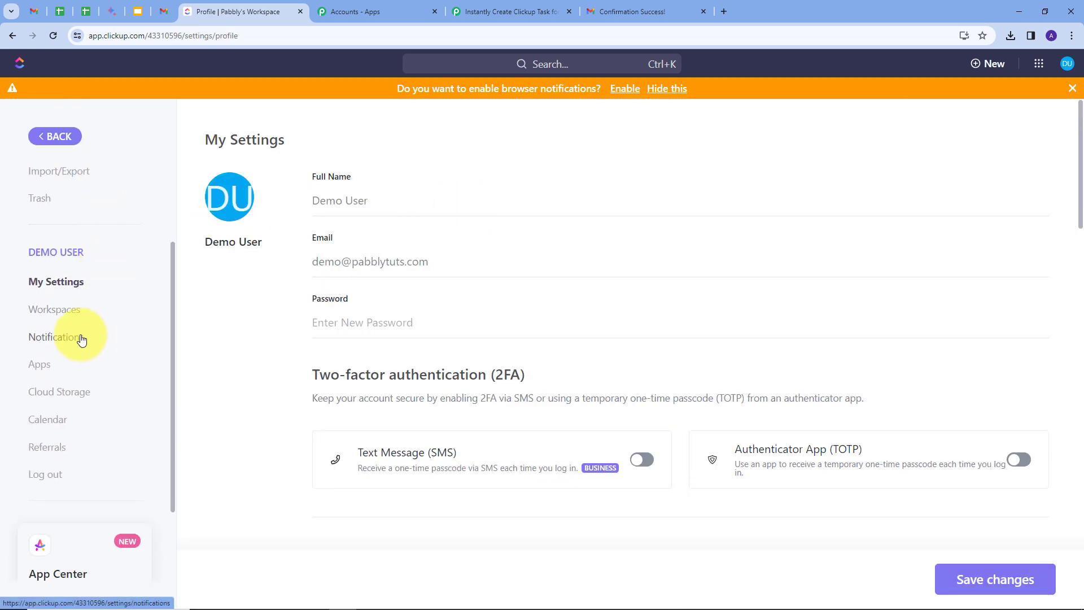
click(39, 364)
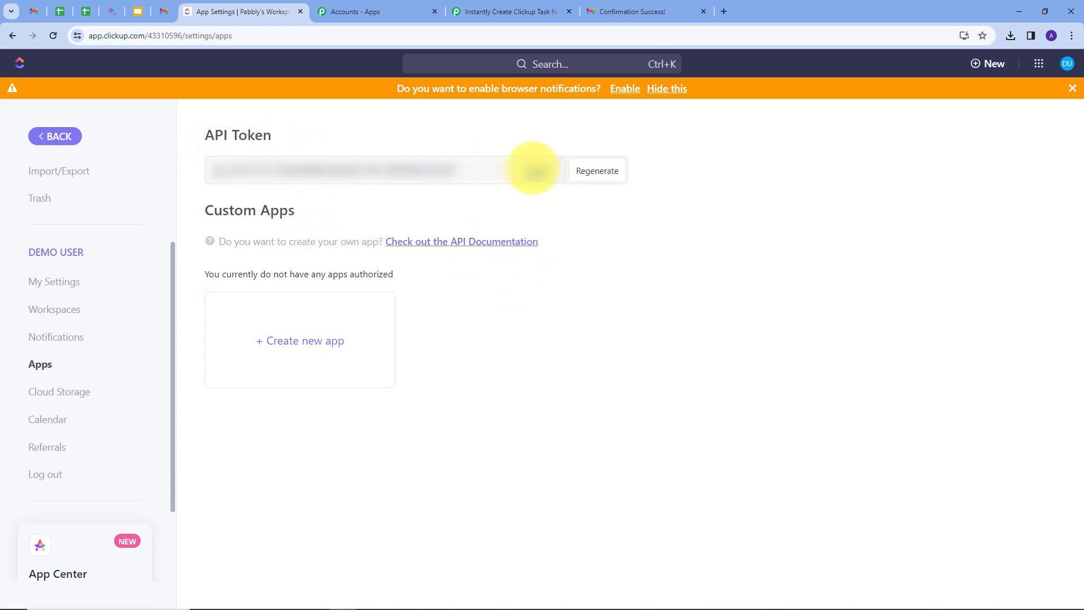
Return to the Pabbly Connect workflow, paste the API token into the new ClickUp connection and save it
click(499, 8)
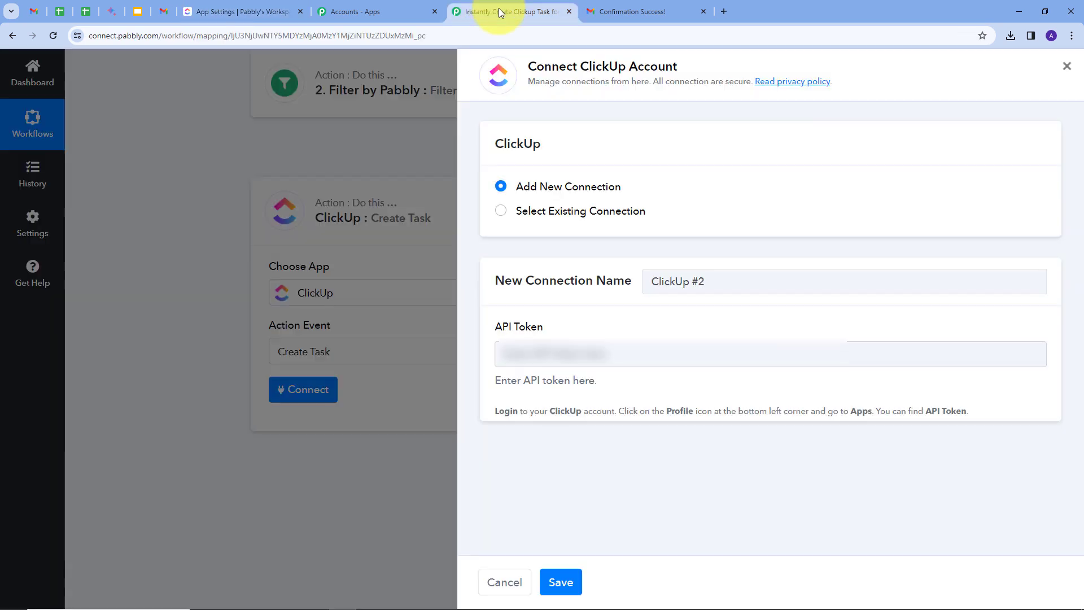
click(532, 354)
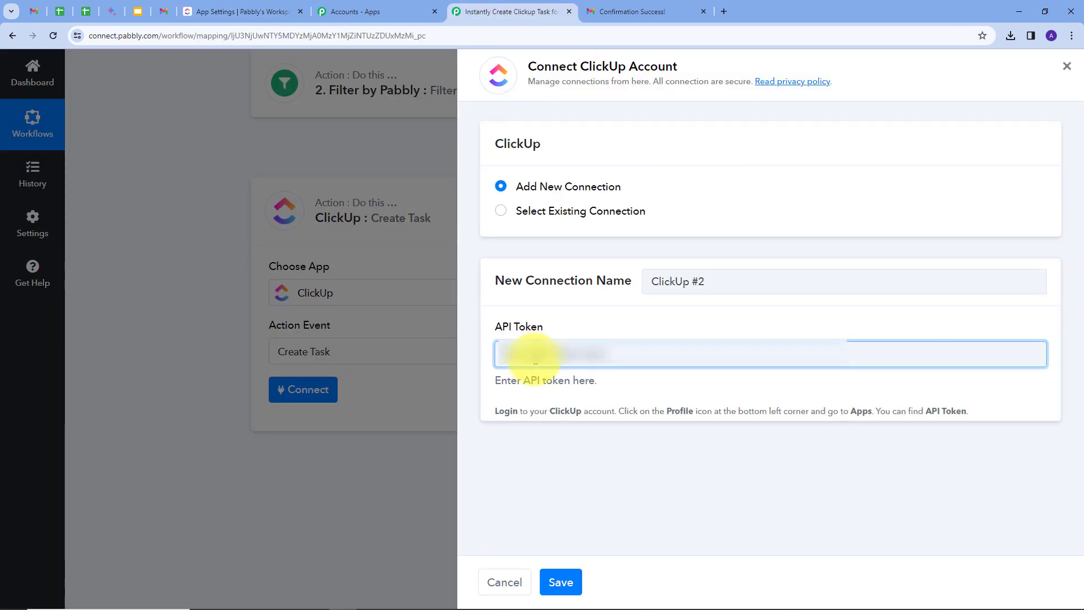
key(ctrl+v)
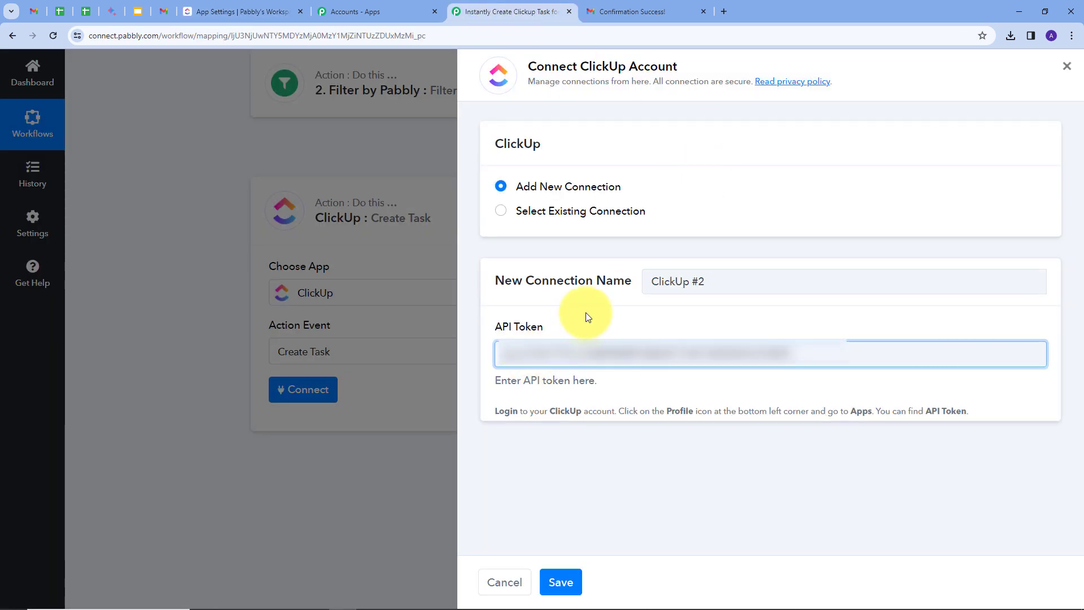
click(561, 583)
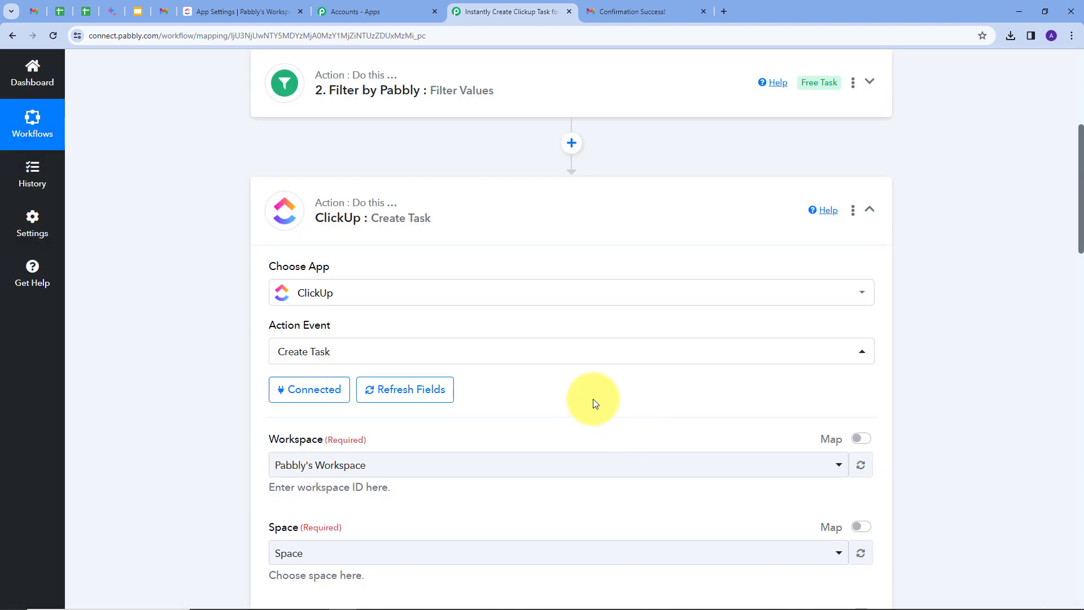
Switch to ClickUp and view the ClickUp folder inside the Pabbly Connect space
scroll(599, 371, down, 3)
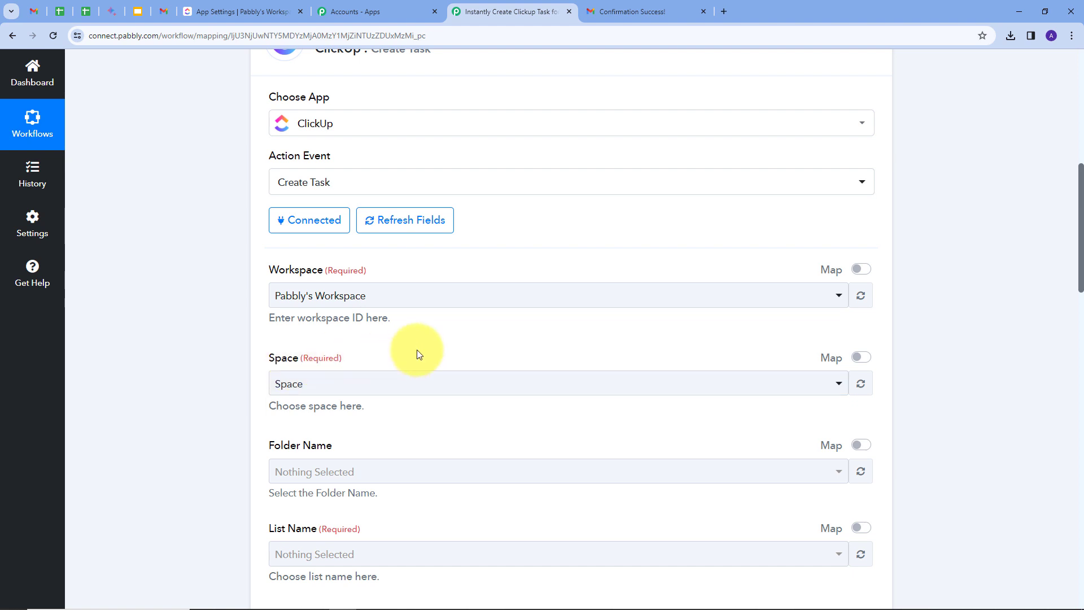
click(243, 11)
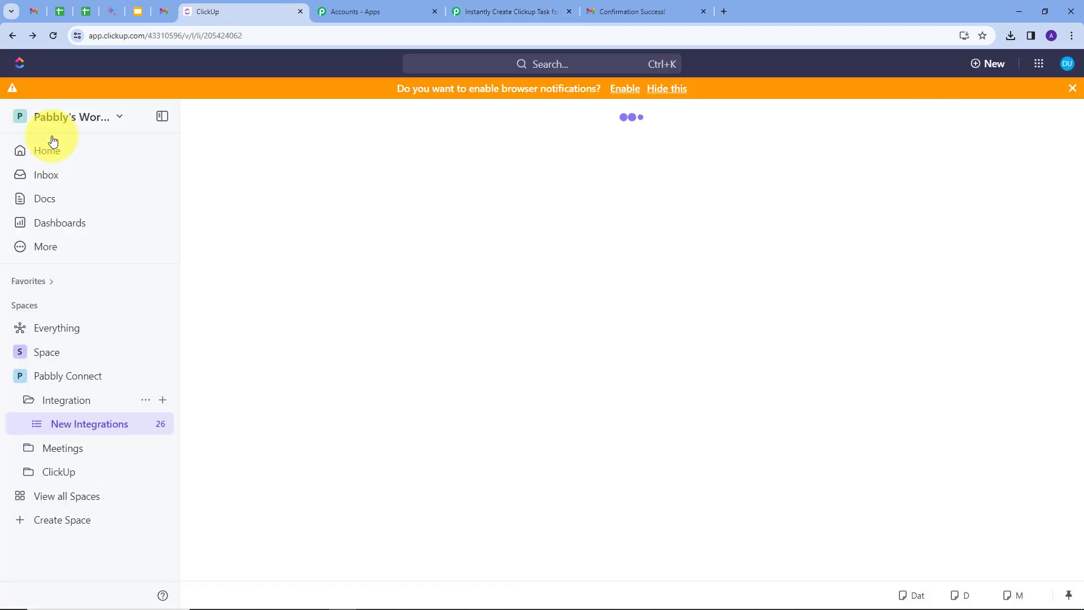
click(68, 377)
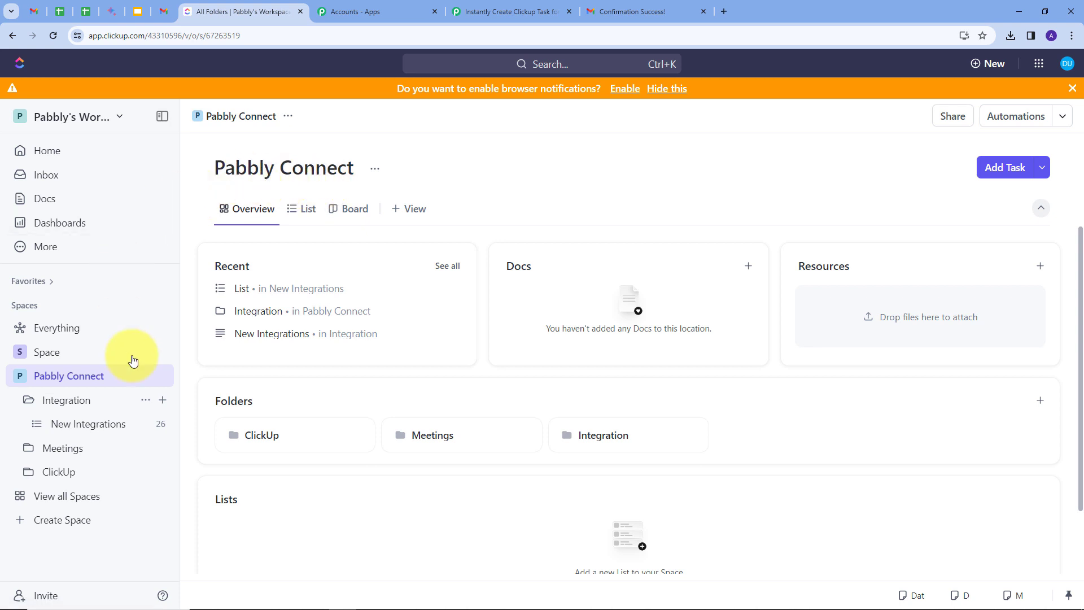
click(62, 470)
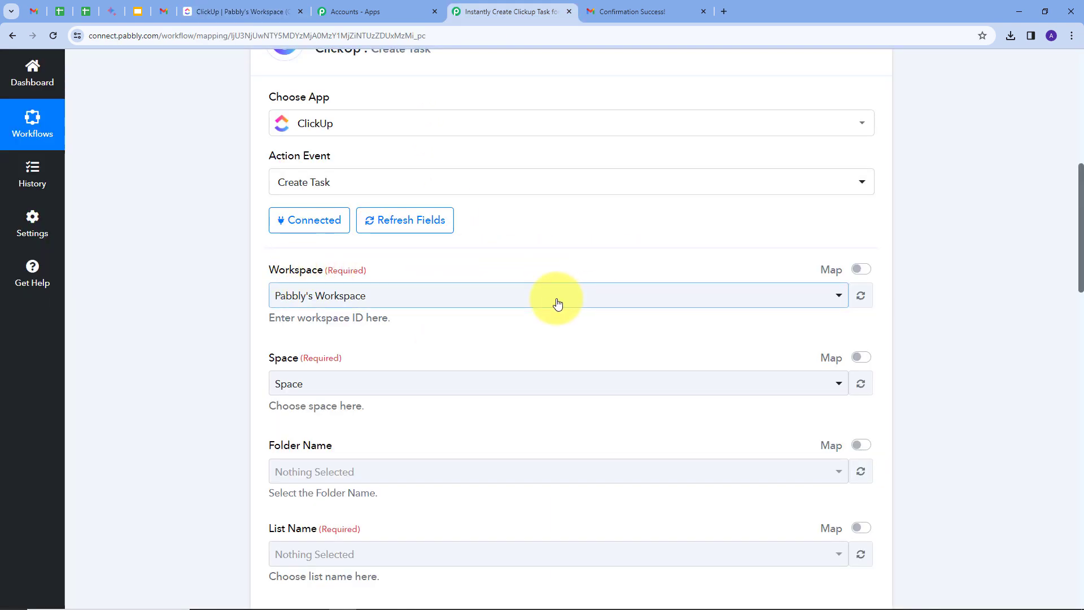
Back in the Create Task action, set the workspace to Pabbly's Workspace and the space to Pabbly Connect
click(655, 284)
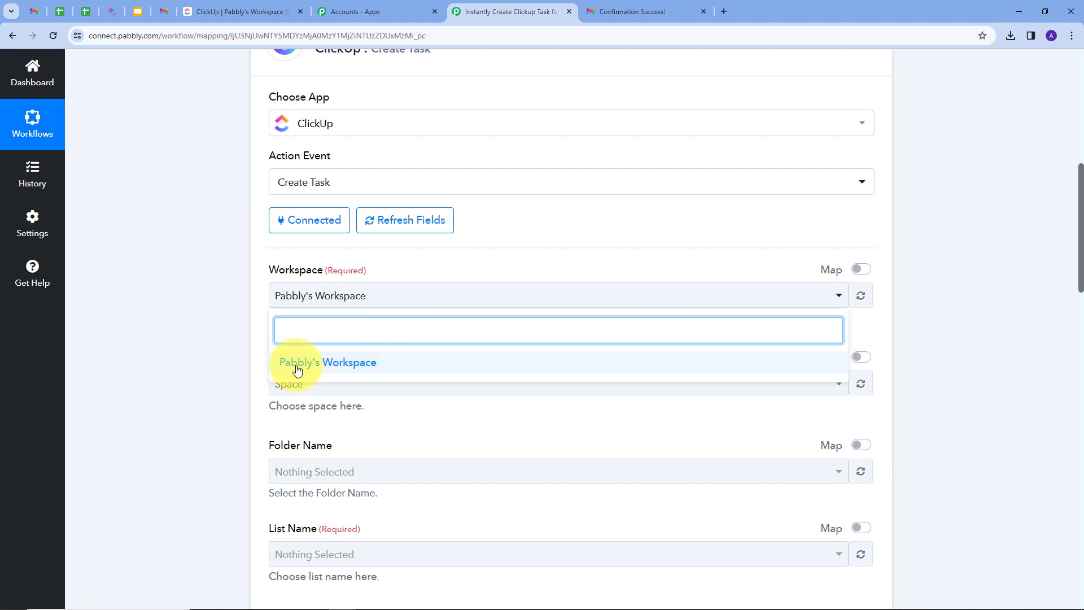
click(338, 366)
scroll(475, 332, down, 1)
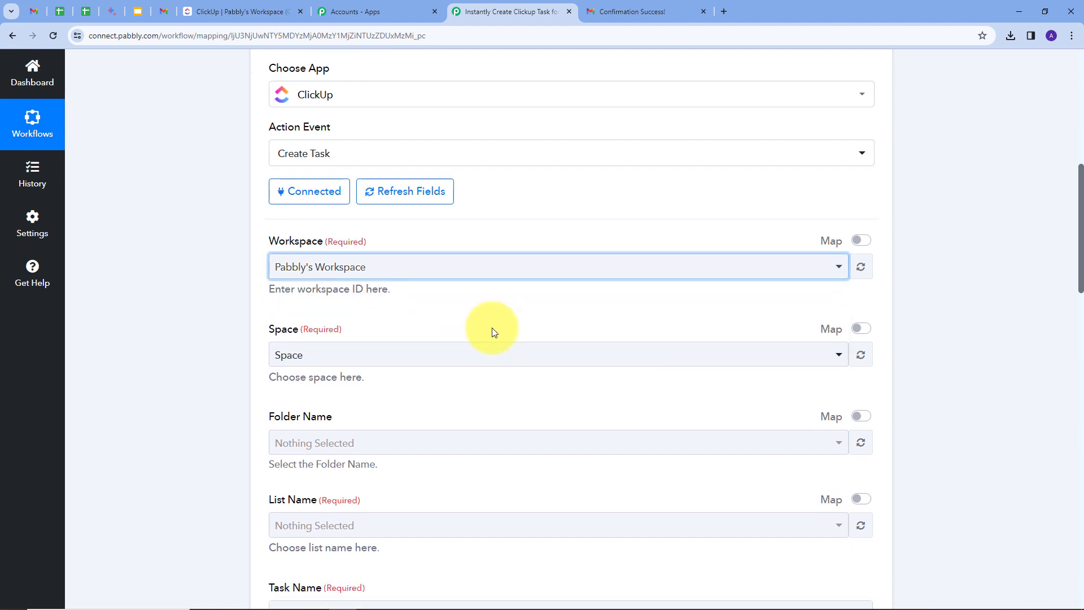
click(580, 264)
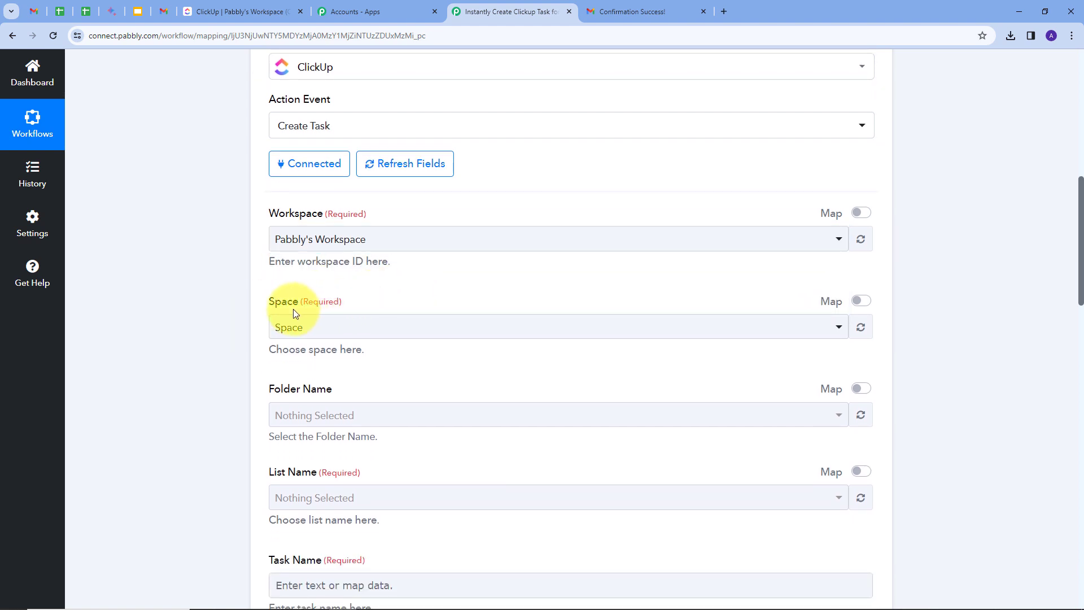
click(517, 330)
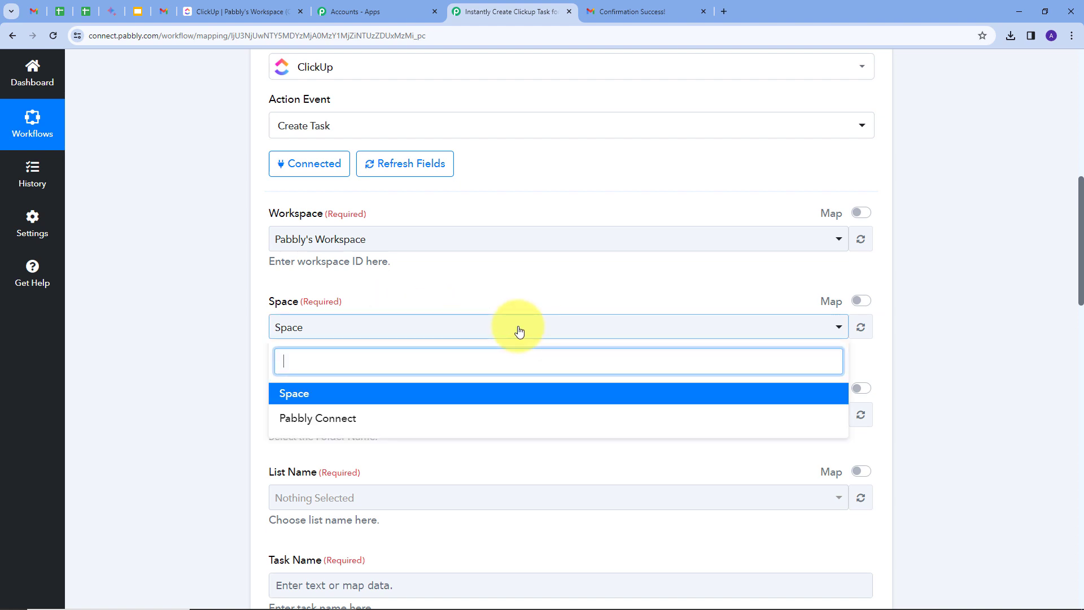
click(343, 425)
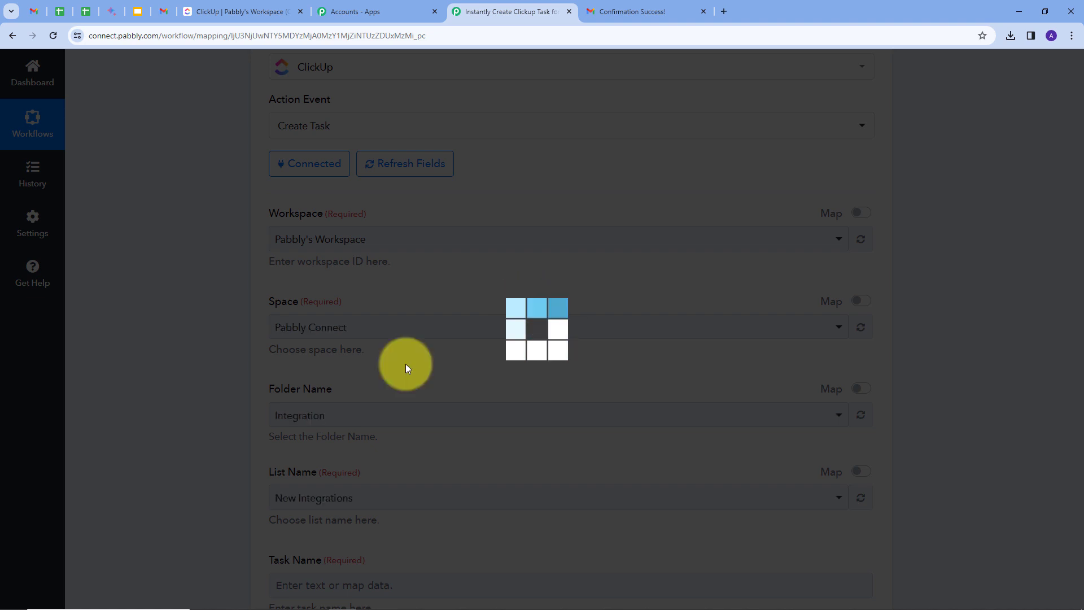
Set the task's folder to ClickUp and its list to ClickUp List
scroll(361, 327, down, 2)
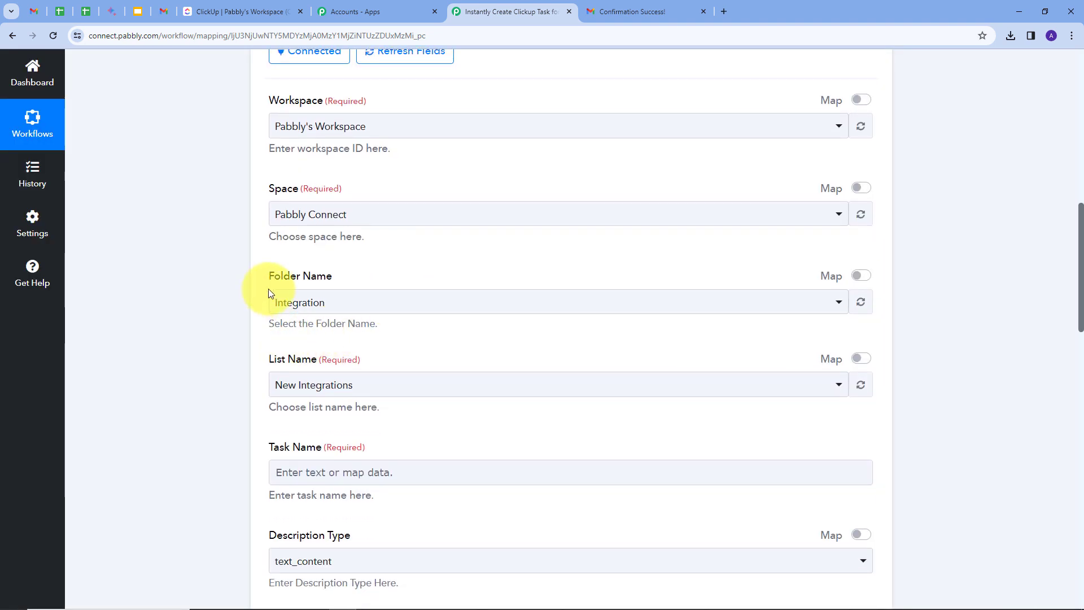
click(490, 305)
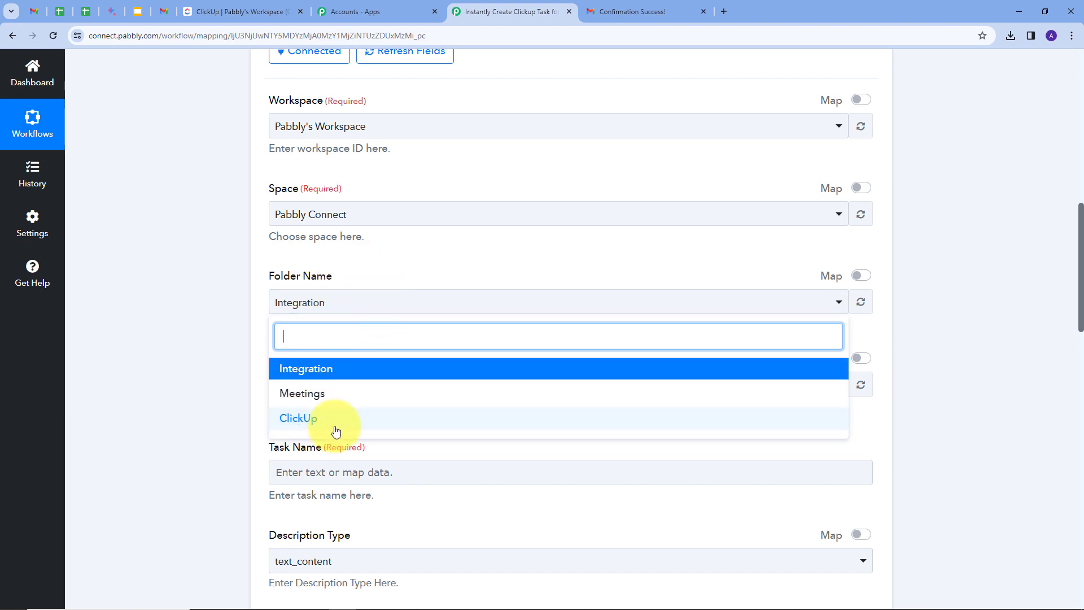
click(301, 419)
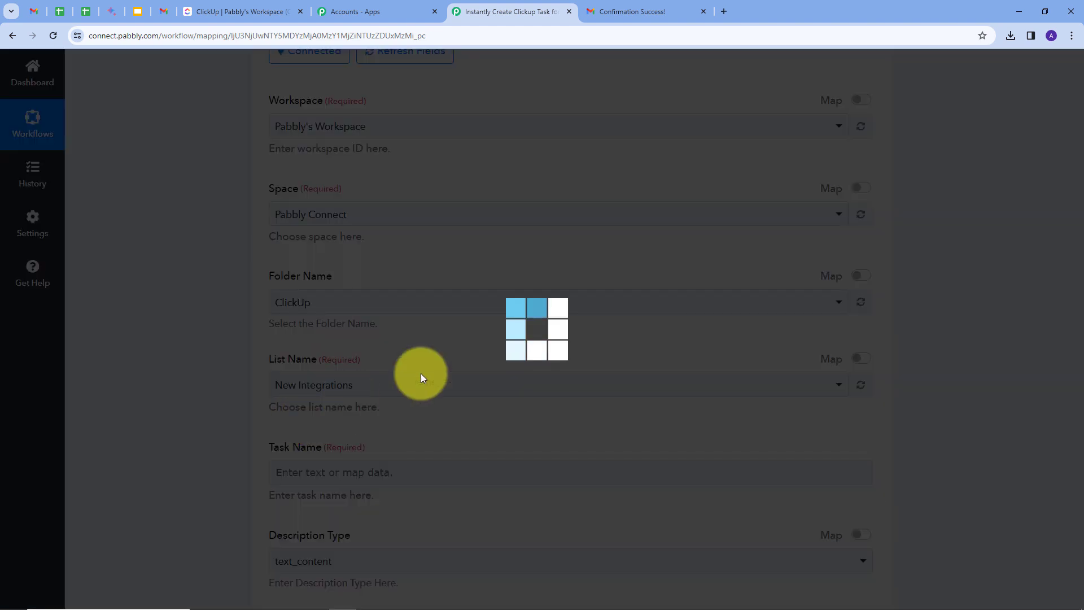
scroll(459, 326, down, 1)
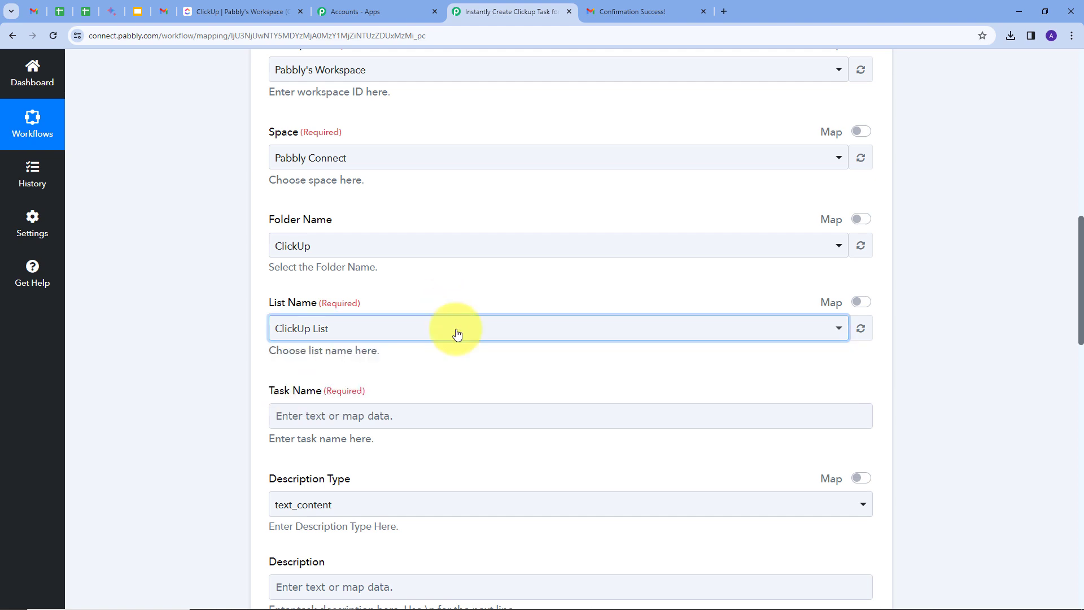
Map the task name to the Subject field captured by the Email Parser step
scroll(475, 356, down, 1)
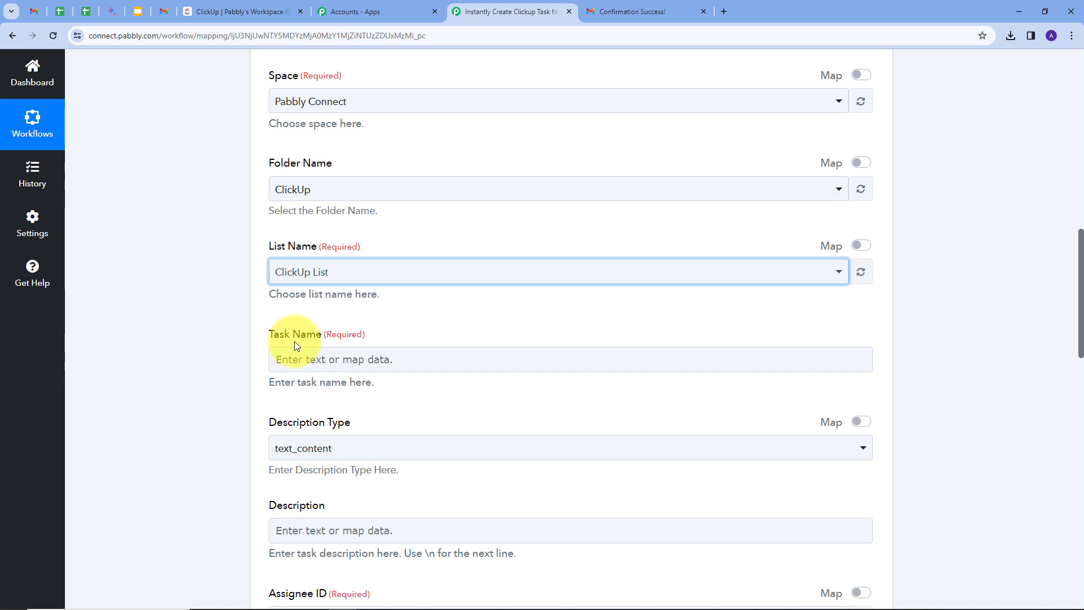
click(295, 360)
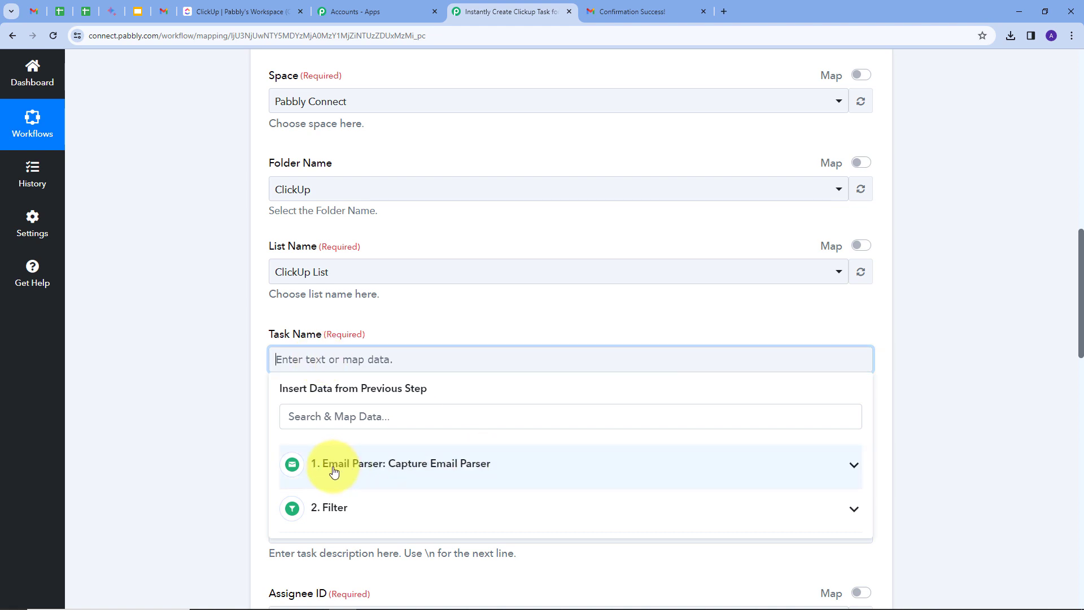
click(487, 474)
scroll(297, 436, down, 3)
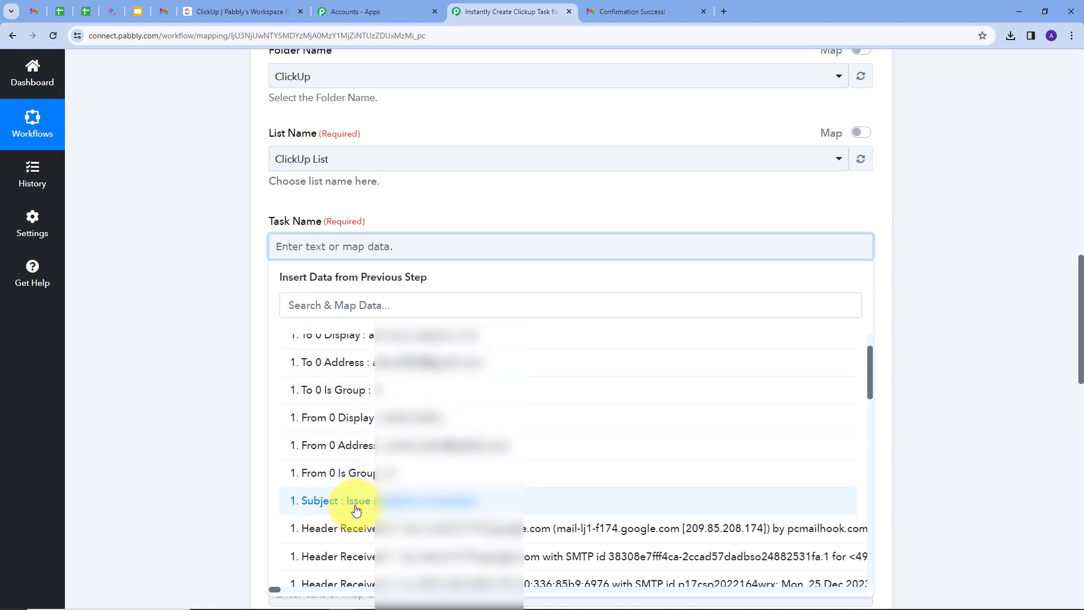
click(356, 510)
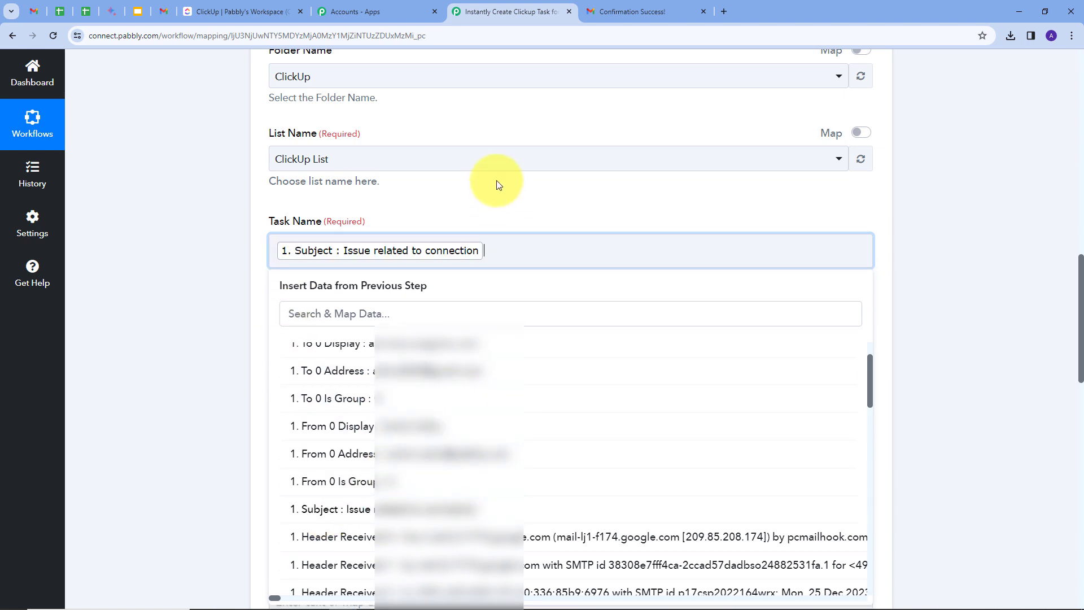
click(496, 191)
Keep the description type as text_content and map the description to the Email Parser's Body Text
scroll(494, 195, down, 1)
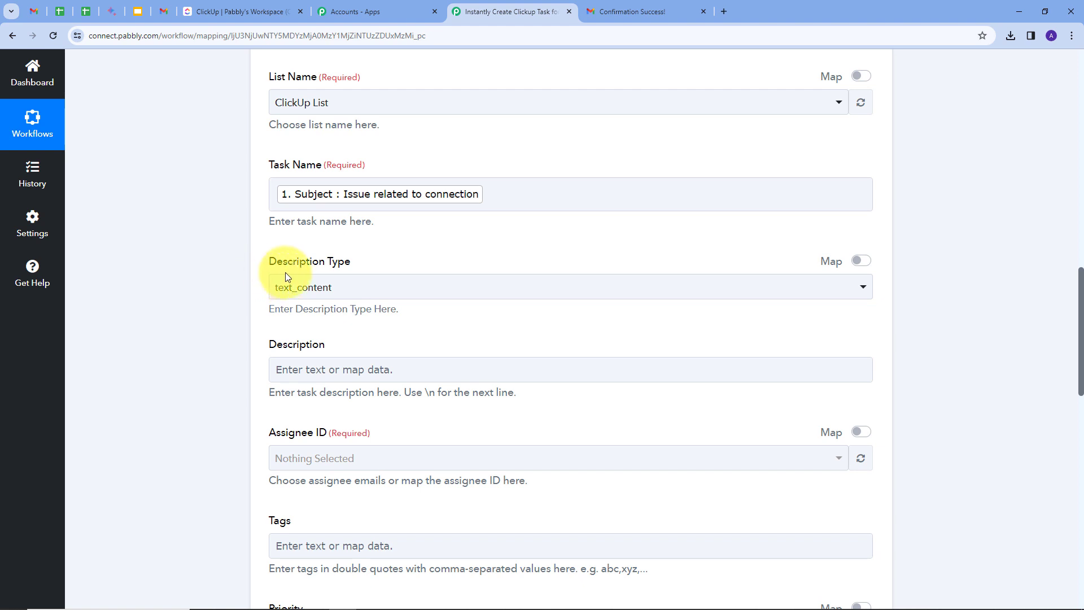
click(435, 287)
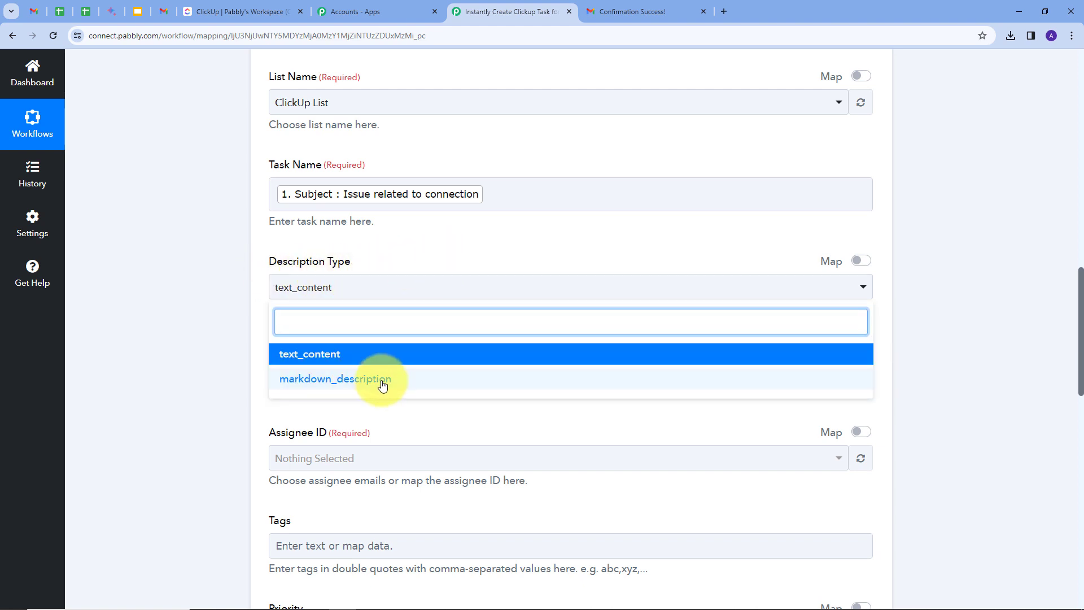
click(316, 362)
scroll(394, 281, down, 1)
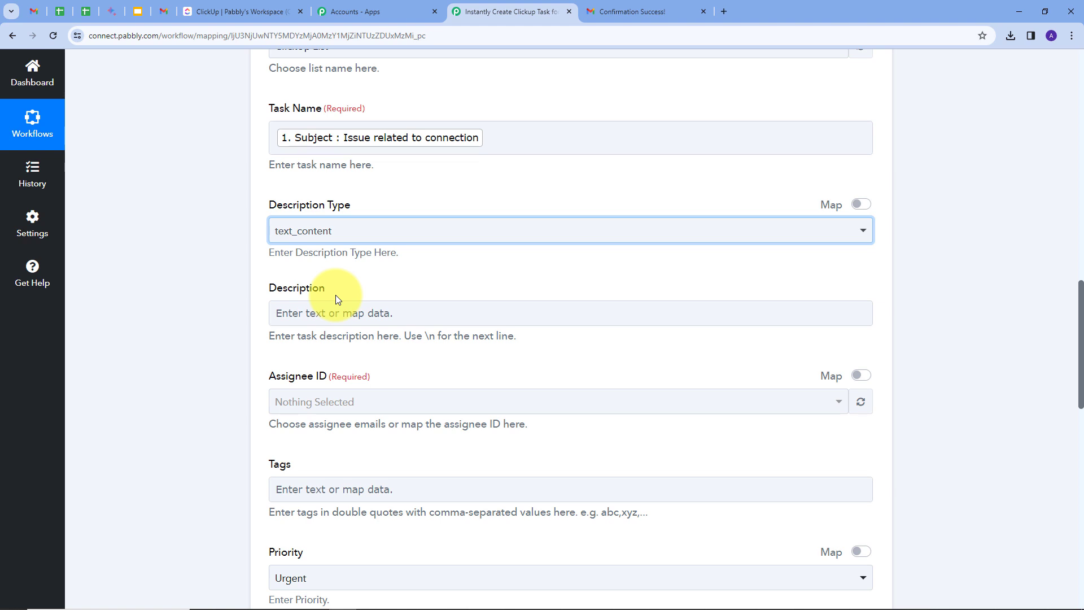
click(375, 312)
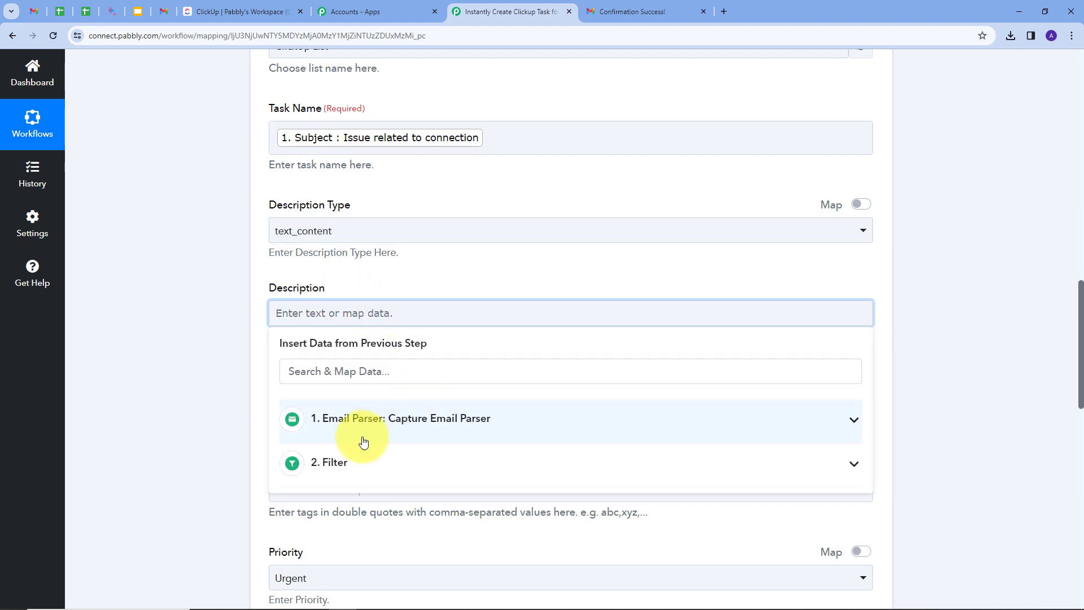
click(407, 421)
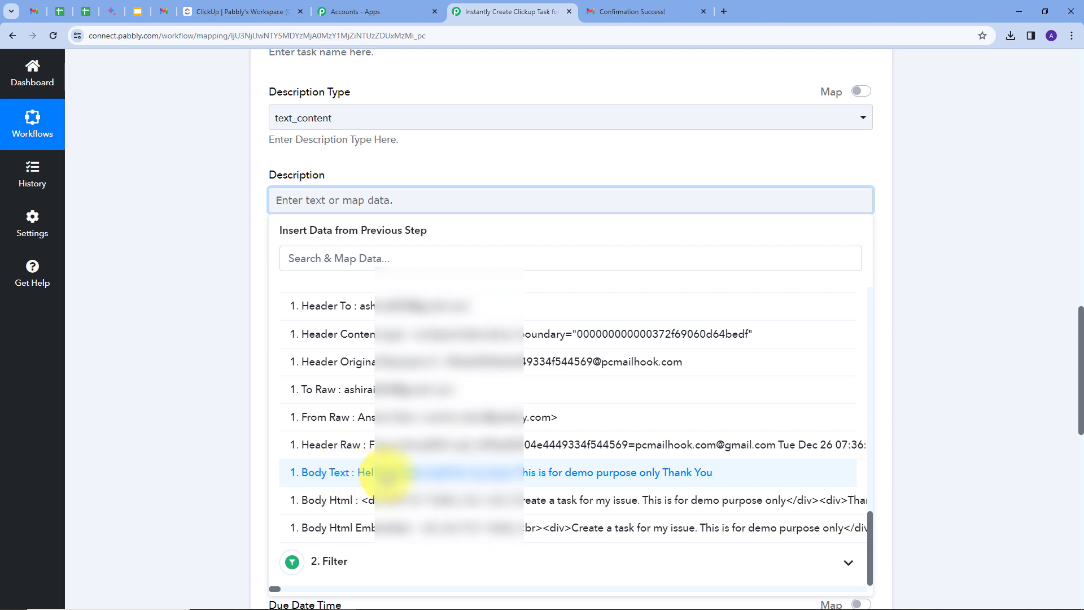
click(394, 475)
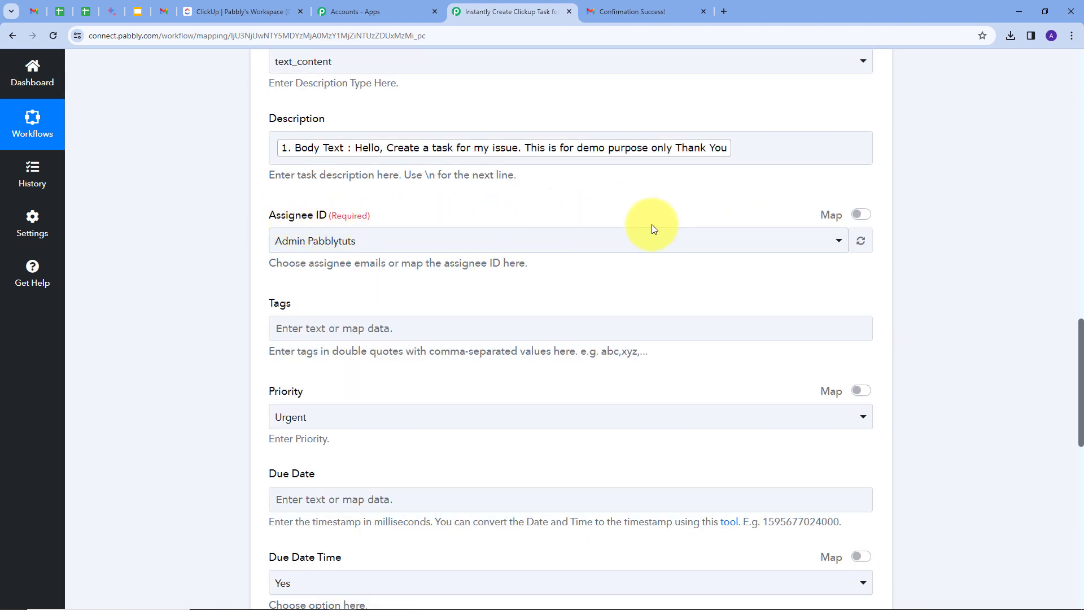
Assign the task to the admin user and set its priority to Urgent, leaving the tags empty
click(605, 242)
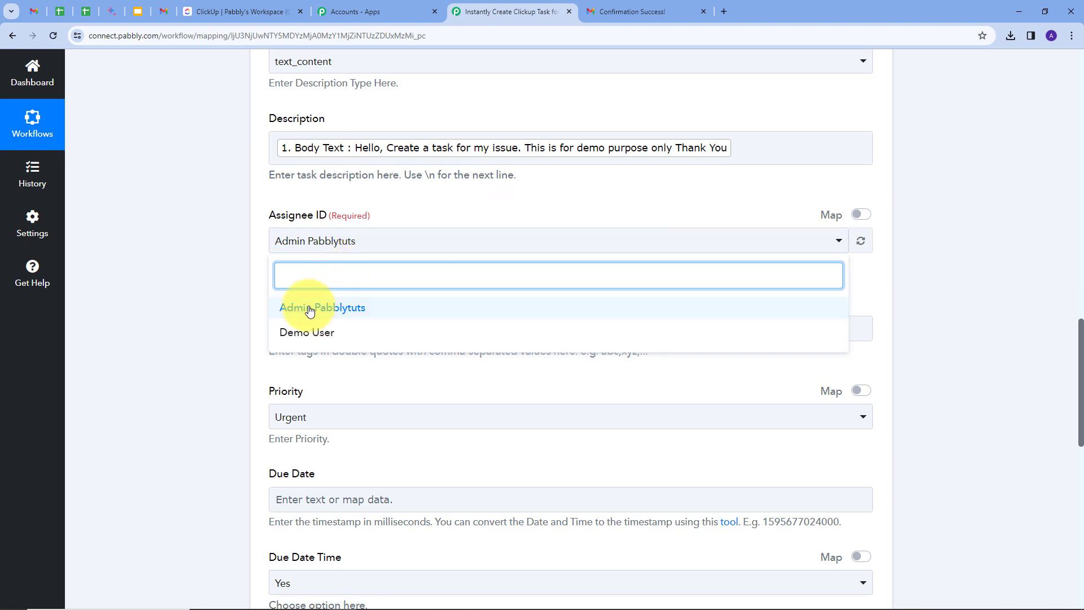
click(307, 308)
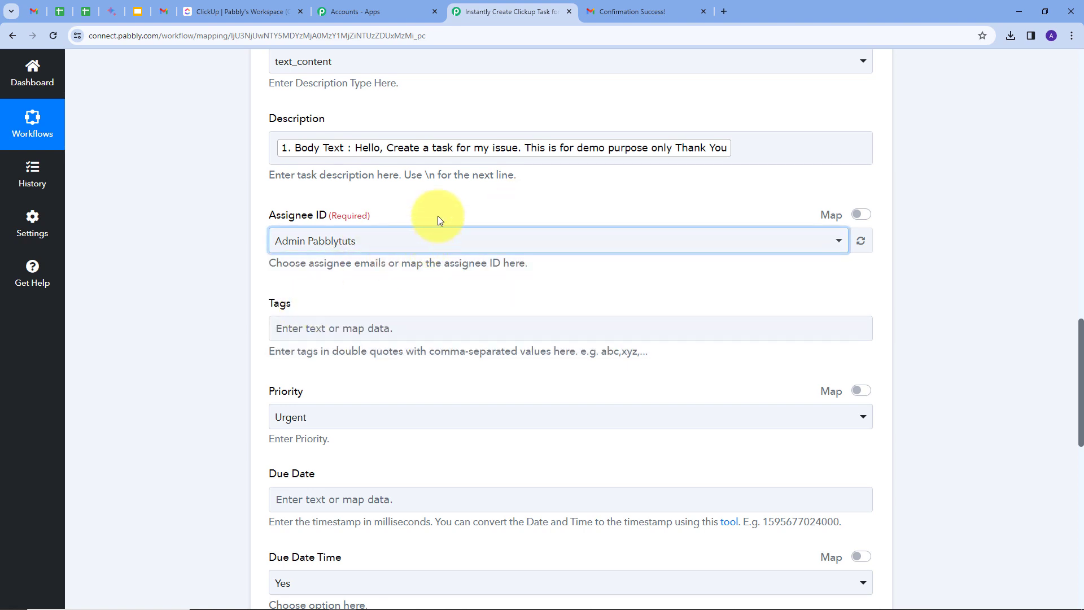
scroll(292, 252, down, 1)
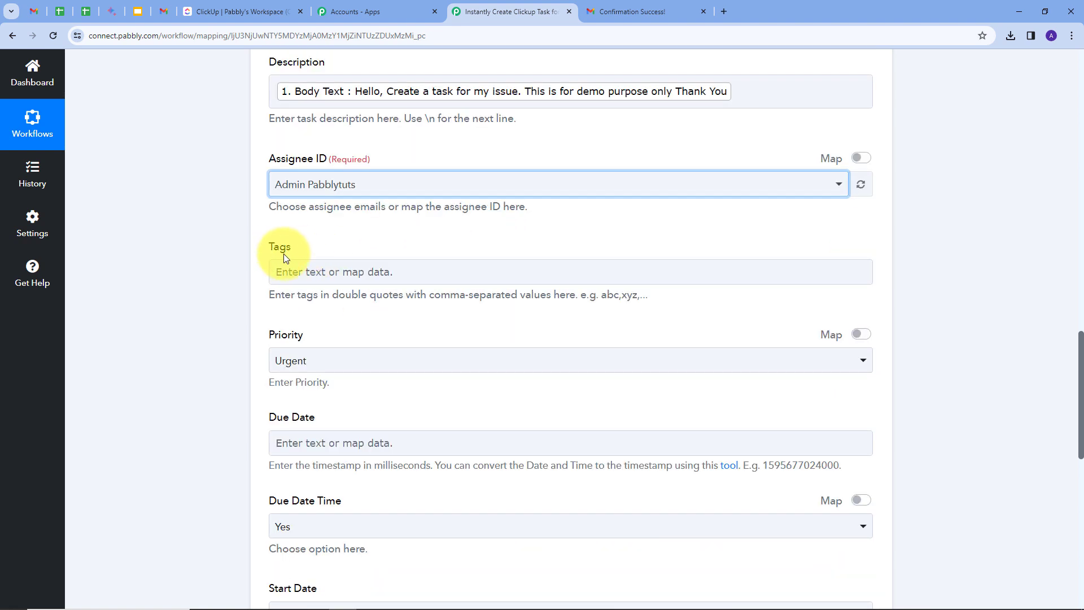
scroll(283, 242, down, 2)
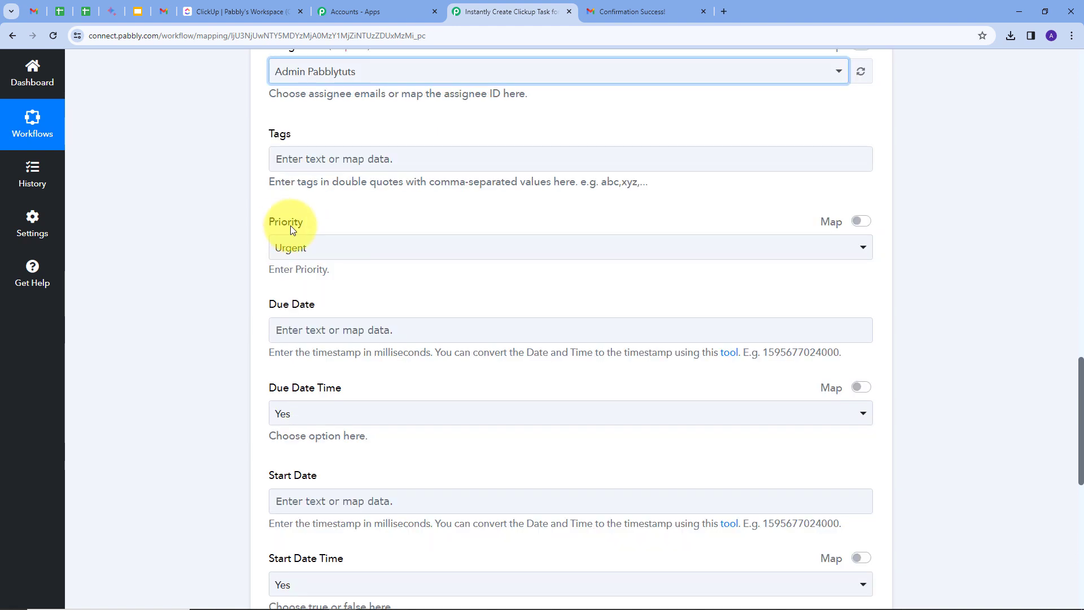
click(545, 244)
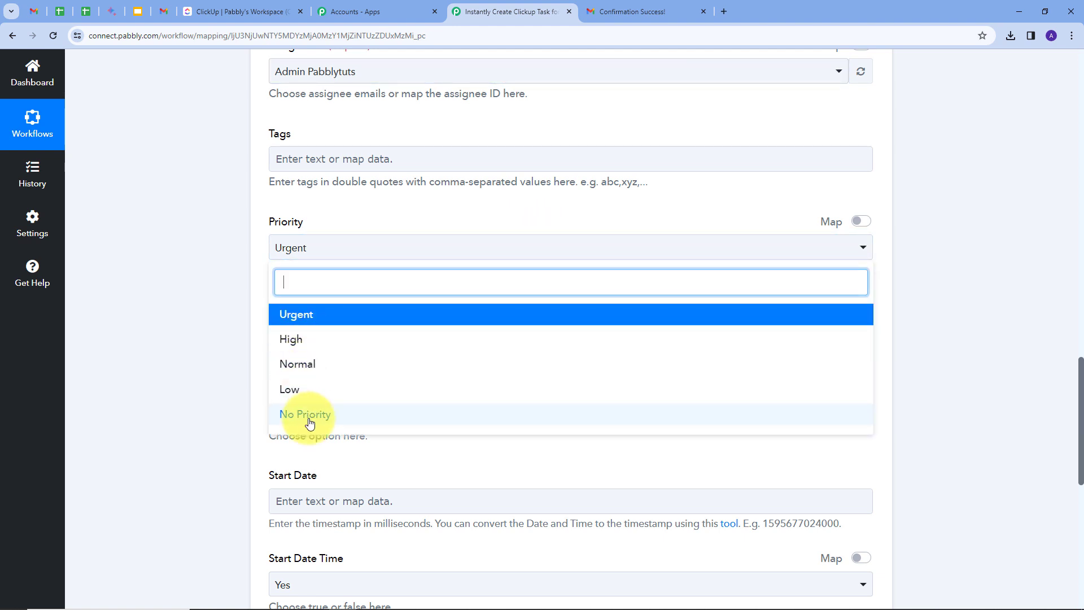
click(301, 323)
Leave the due date and start date empty and keep the task status as Open
scroll(339, 254, down, 3)
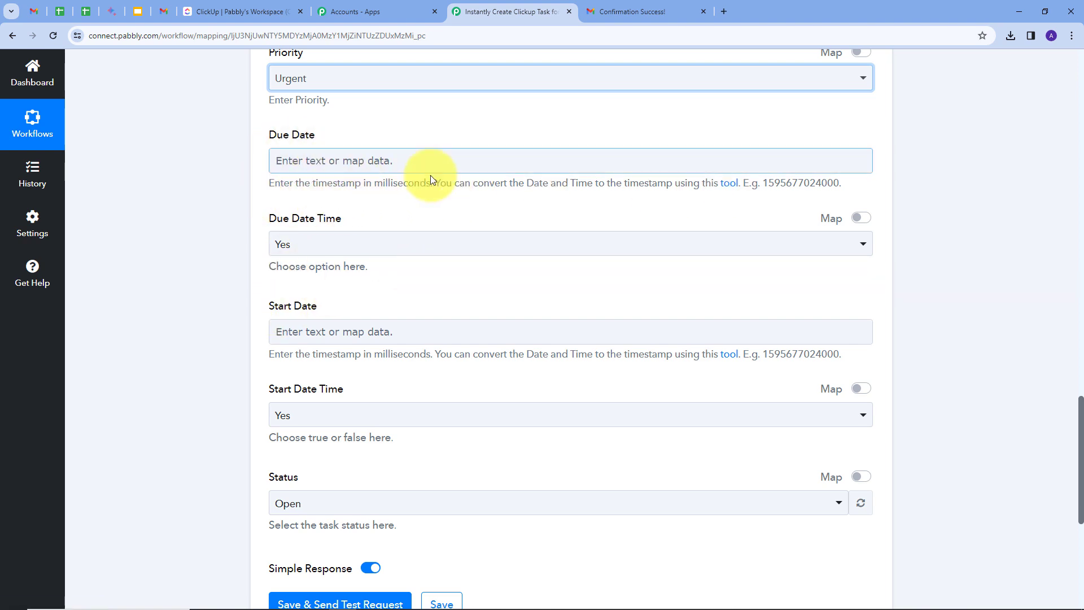
scroll(544, 195, down, 3)
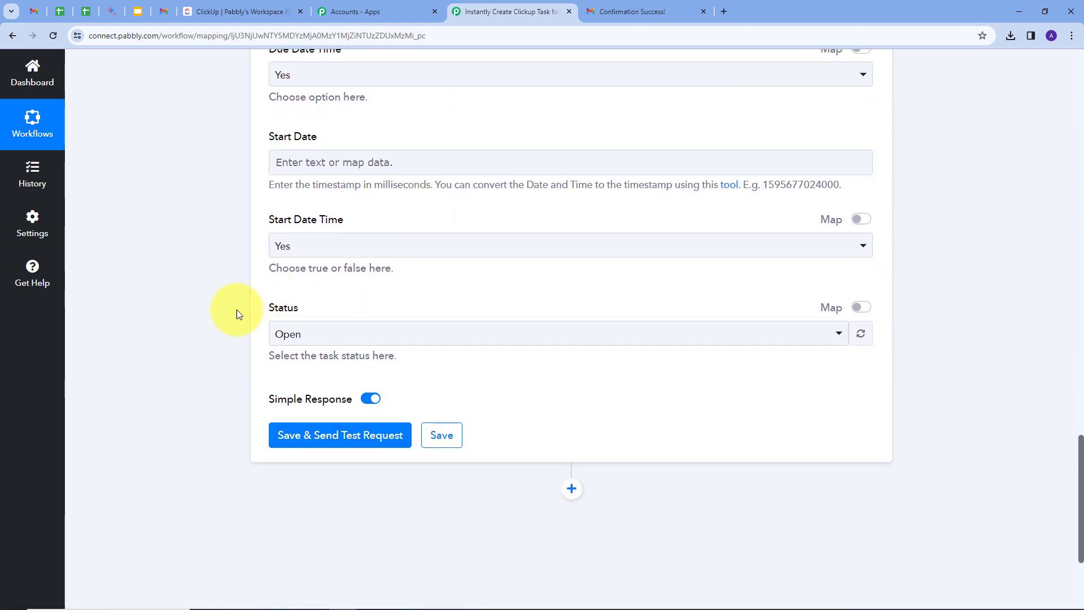
click(612, 337)
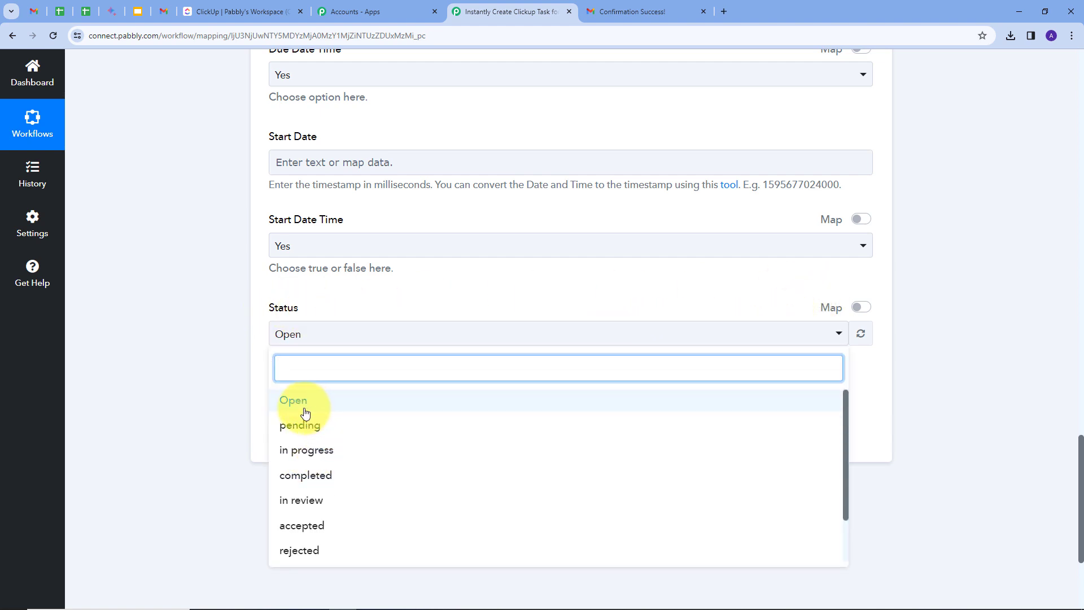
click(463, 293)
scroll(463, 293, up, 4)
scroll(463, 293, down, 4)
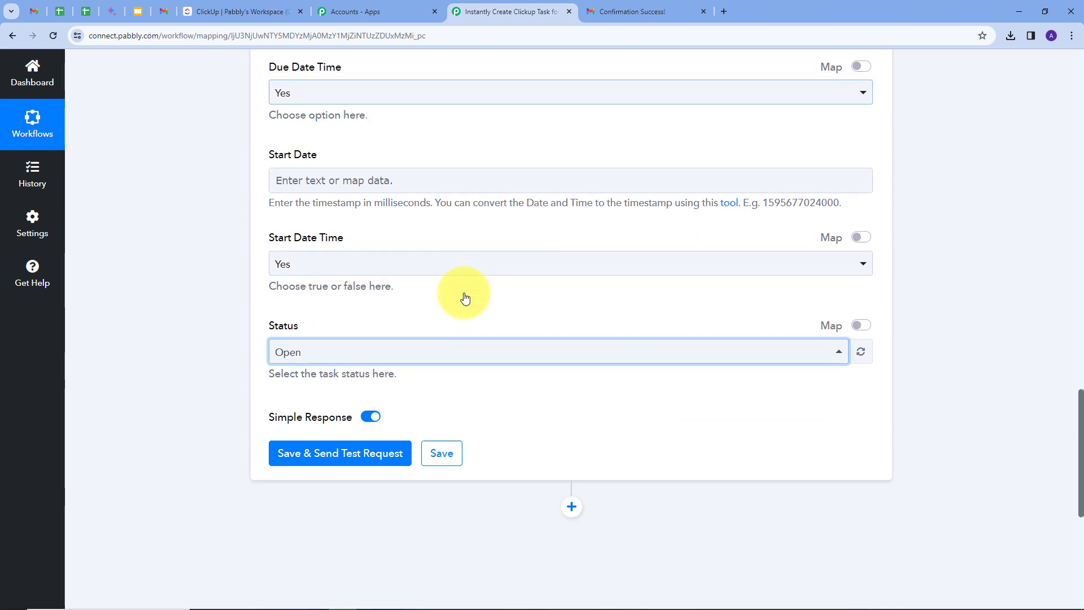
Review the Create Task fields, save the action with a test request and check the received response
scroll(465, 298, up, 20)
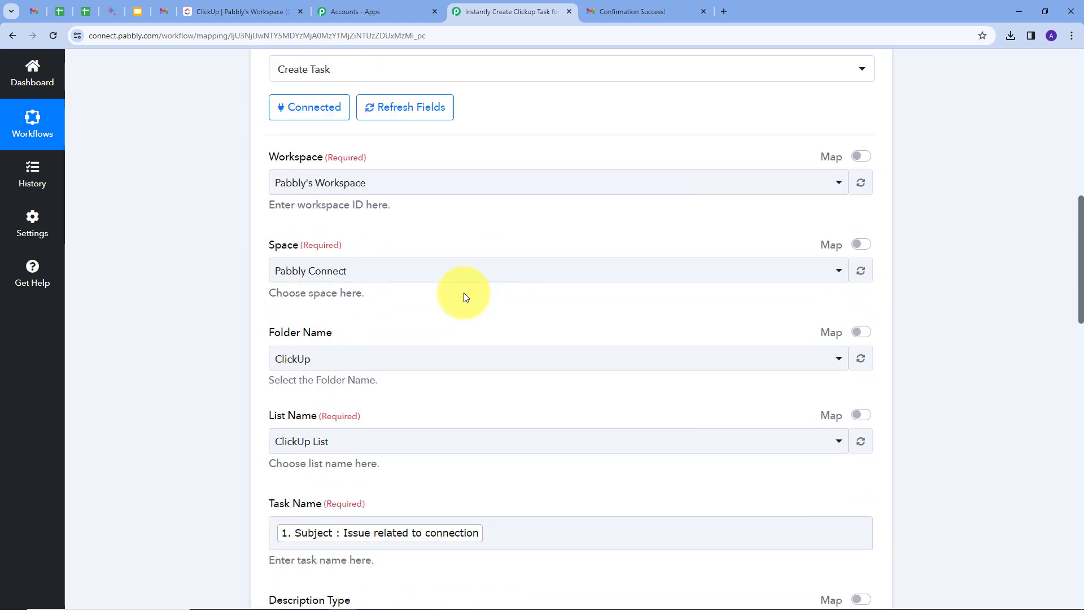
scroll(464, 297, down, 20)
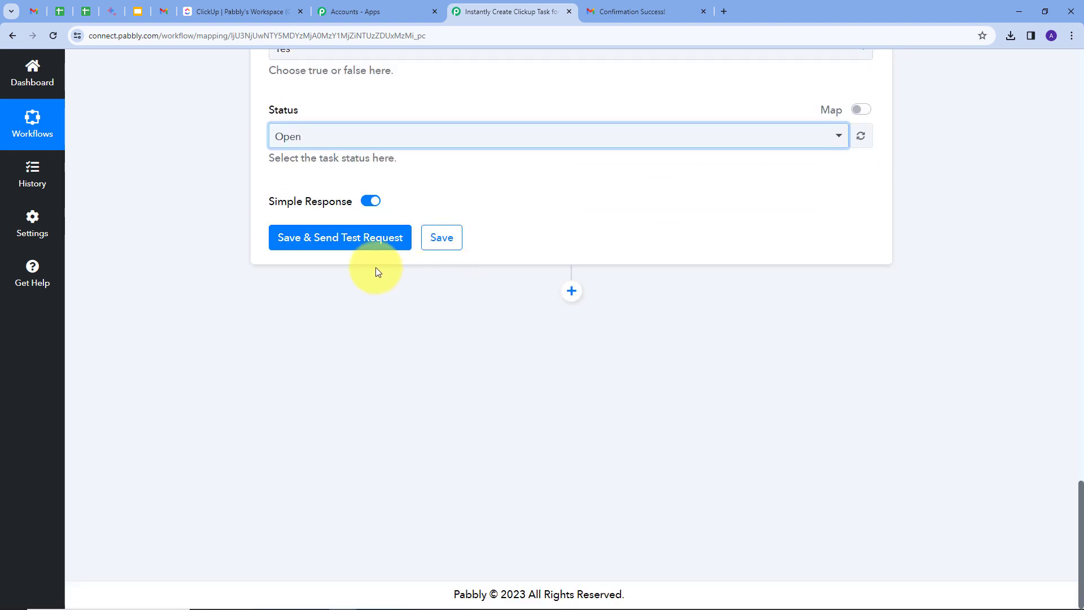
click(329, 244)
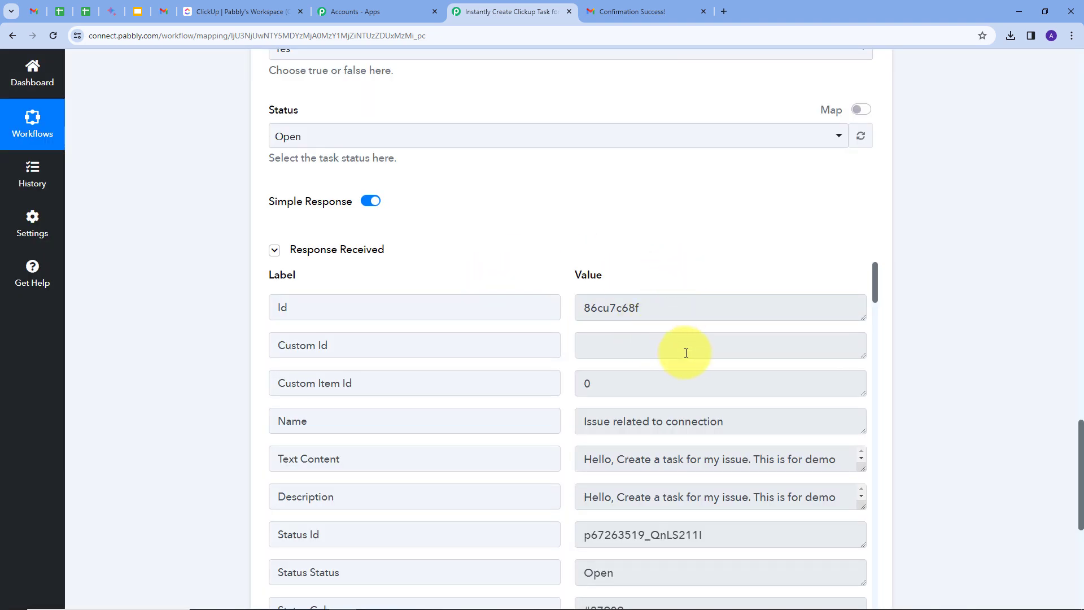
scroll(939, 293, down, 1)
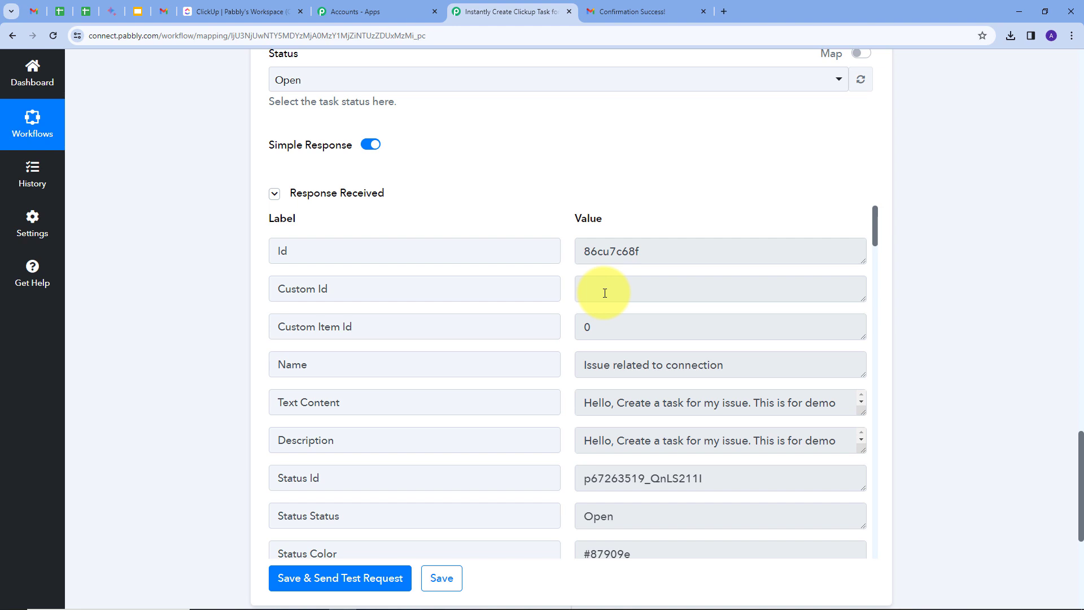
scroll(605, 292, down, 1)
scroll(605, 292, up, 2)
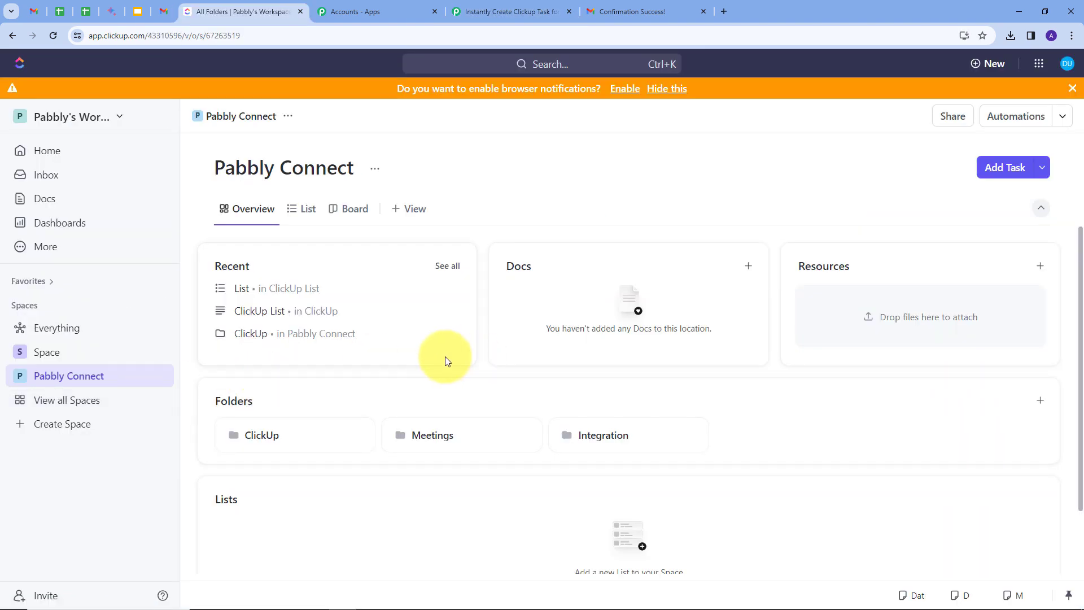
Switch to ClickUp, open ClickUp List in the Pabbly Connect space and examine the "Issue related to connection" task
click(86, 376)
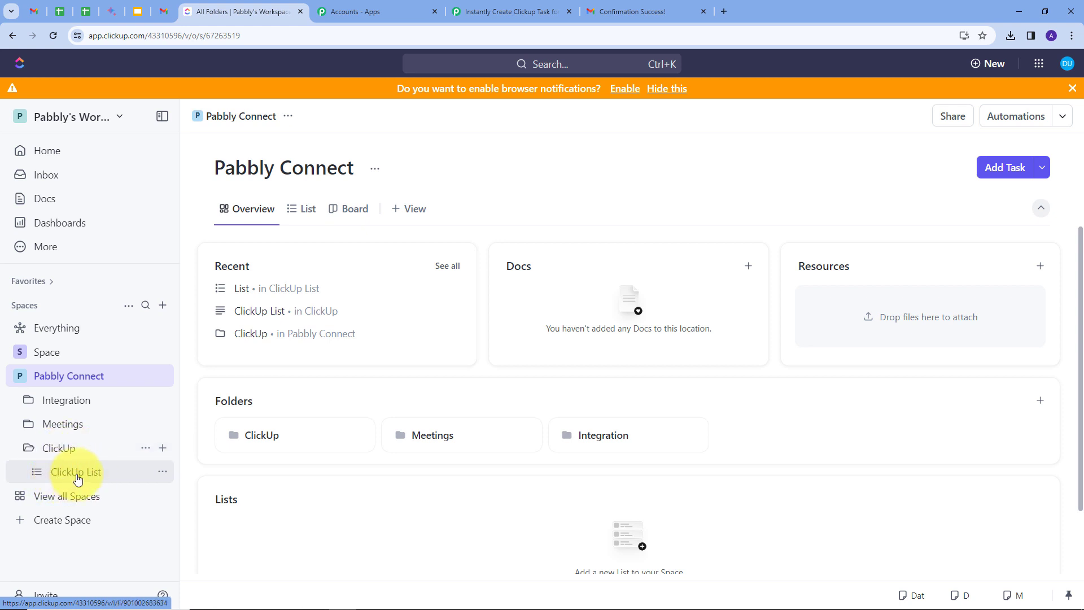
click(77, 478)
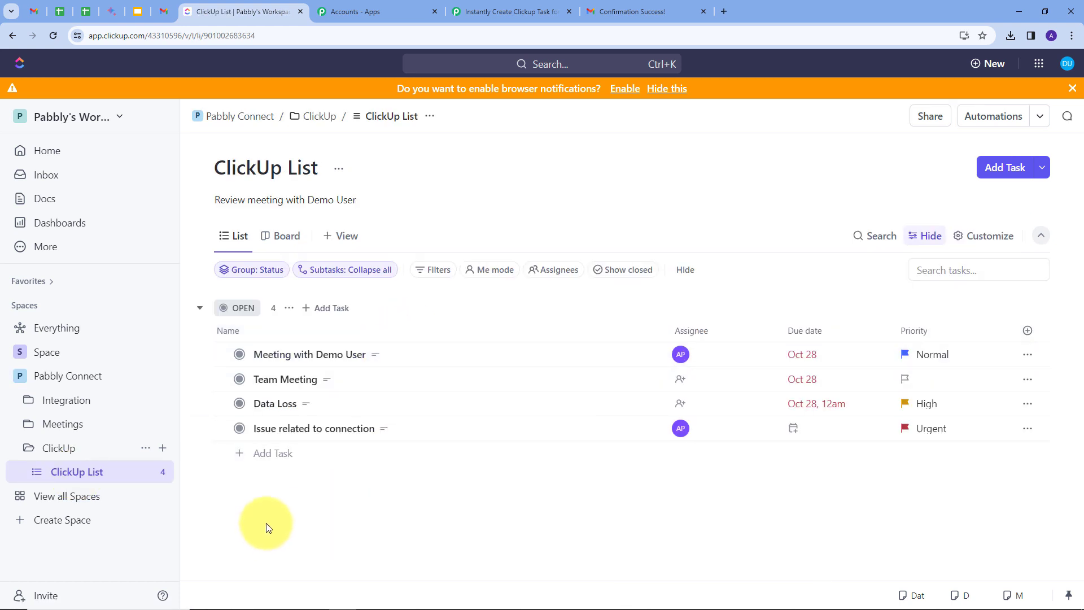
click(280, 431)
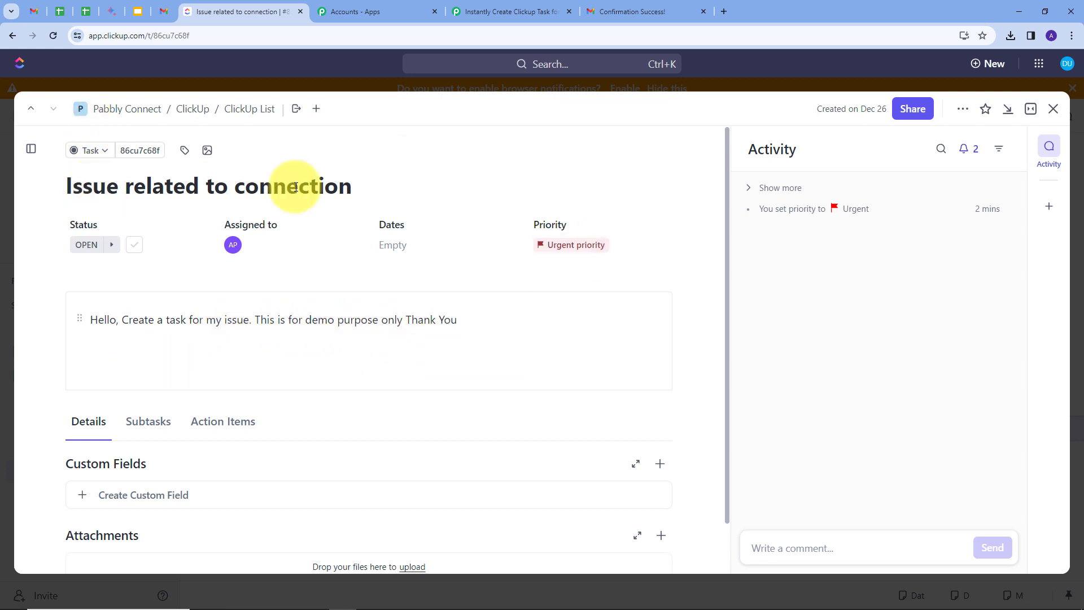
scroll(322, 310, down, 1)
scroll(396, 282, up, 1)
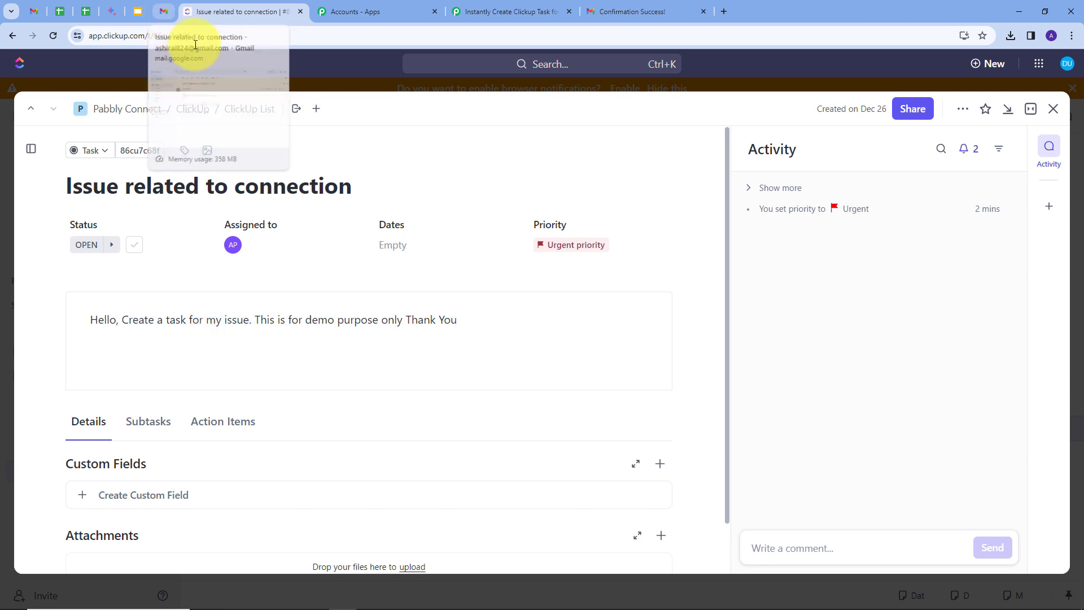
scroll(431, 300, down, 1)
scroll(431, 300, up, 1)
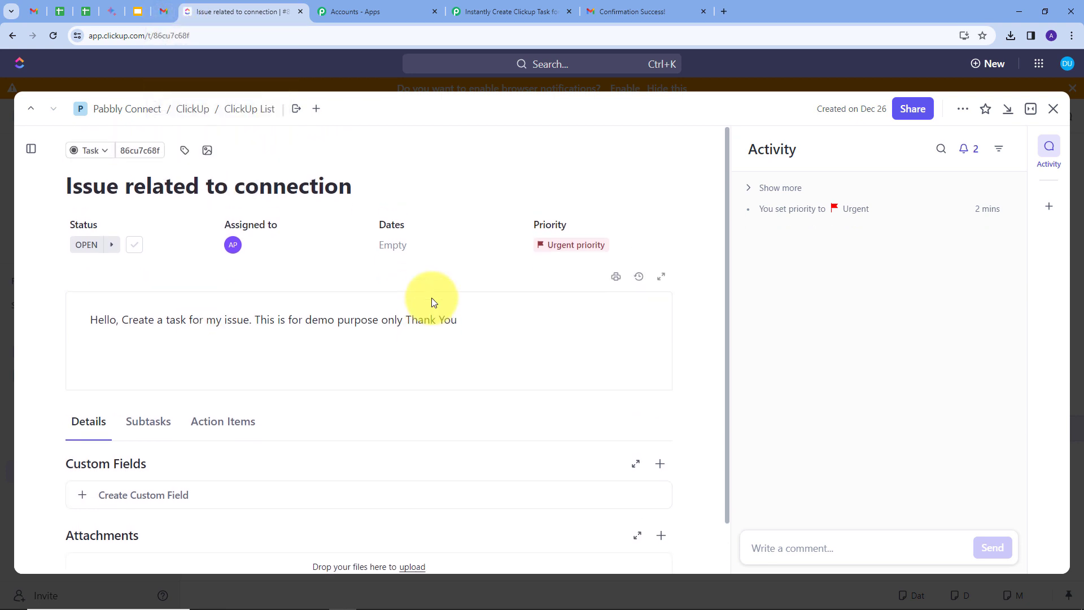